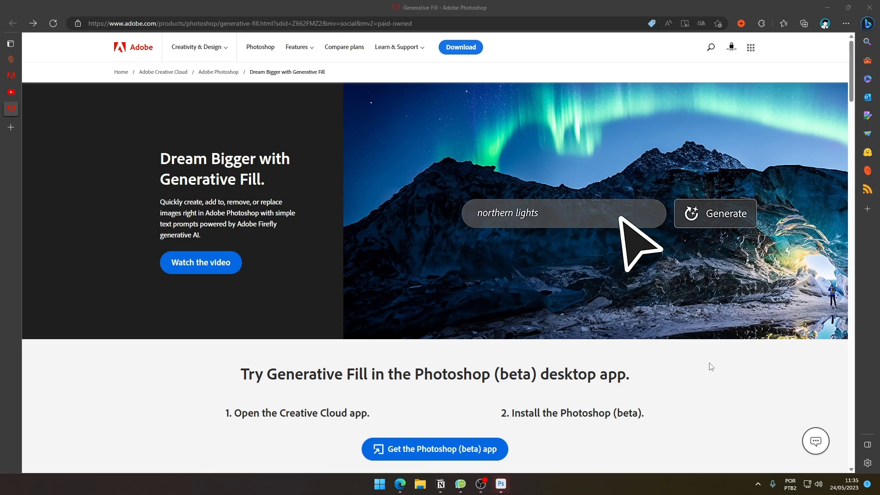
- Review the Generative Fill introduction video page, the Firefly Generative fill samples and Adobe's Photoshop Generative Fill page
left_click(11, 91)
scroll(281, 411, "down", 1)
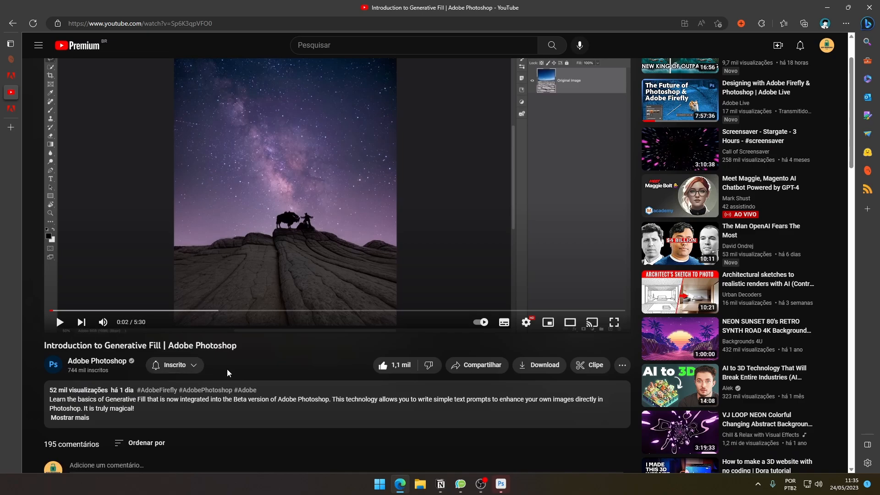
scroll(227, 369, "up", 1)
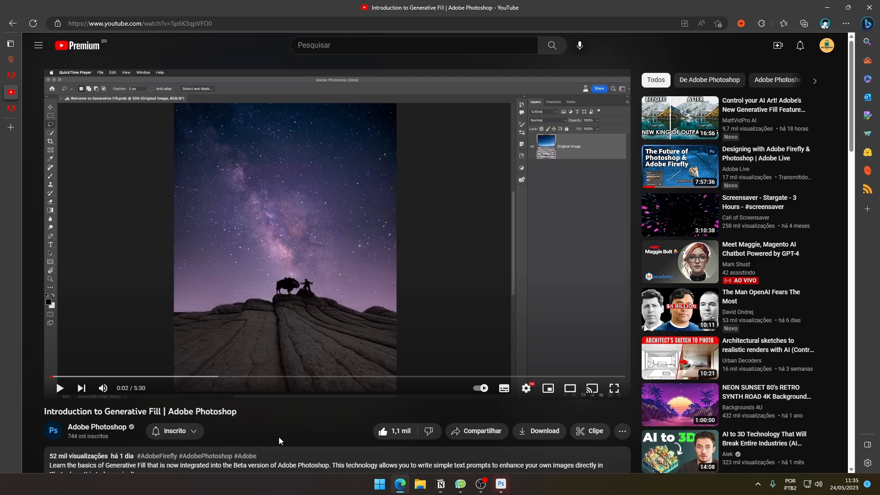
left_click(11, 80)
scroll(742, 241, "down", 3)
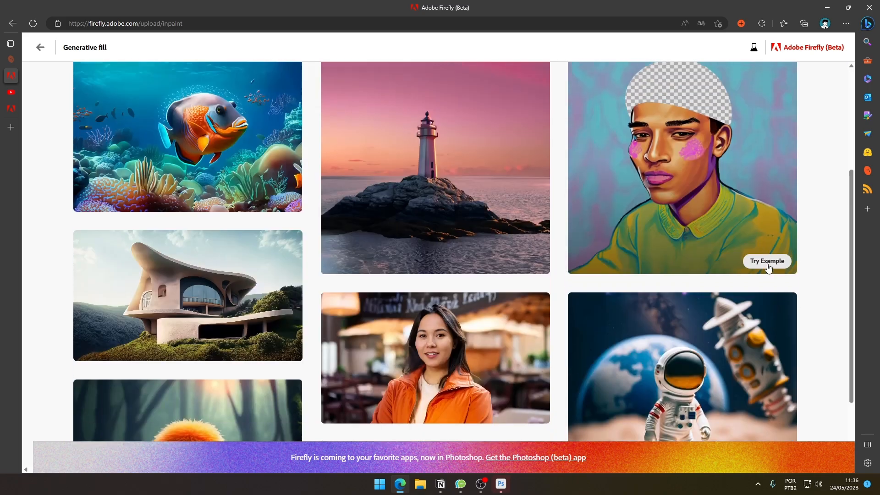
scroll(483, 250, "up", 2)
scroll(483, 250, "up", 2)
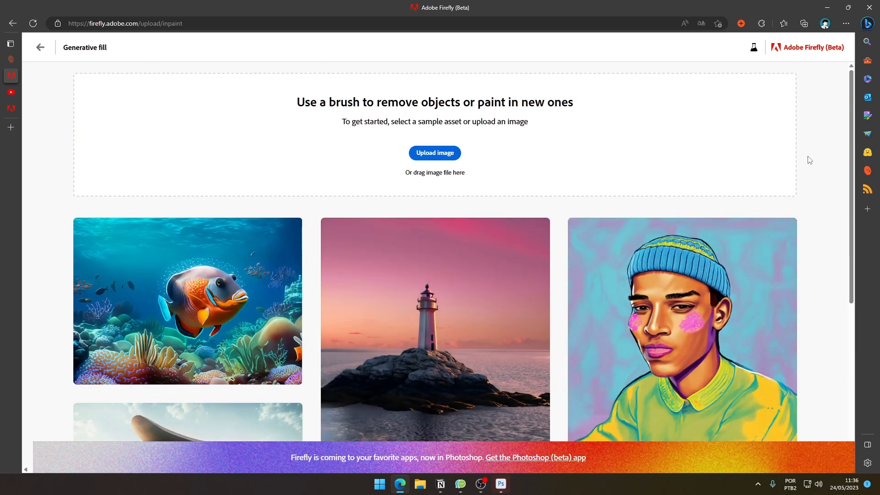
left_click(15, 93)
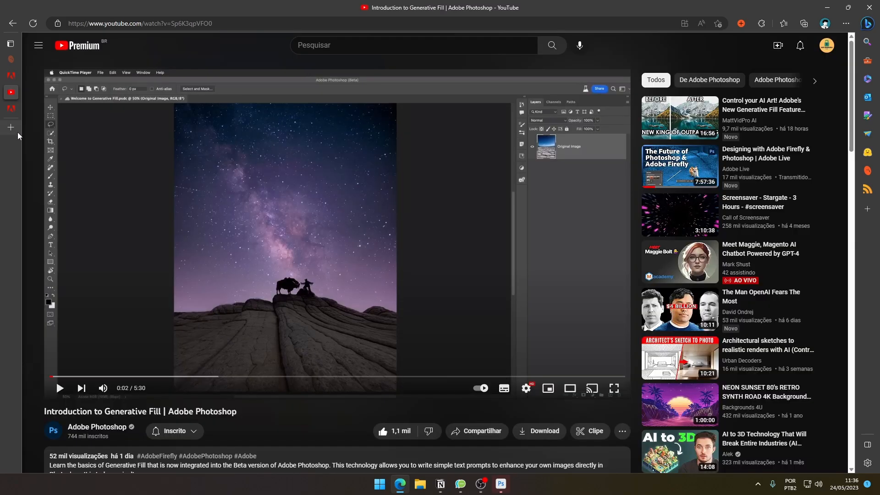
left_click(7, 111)
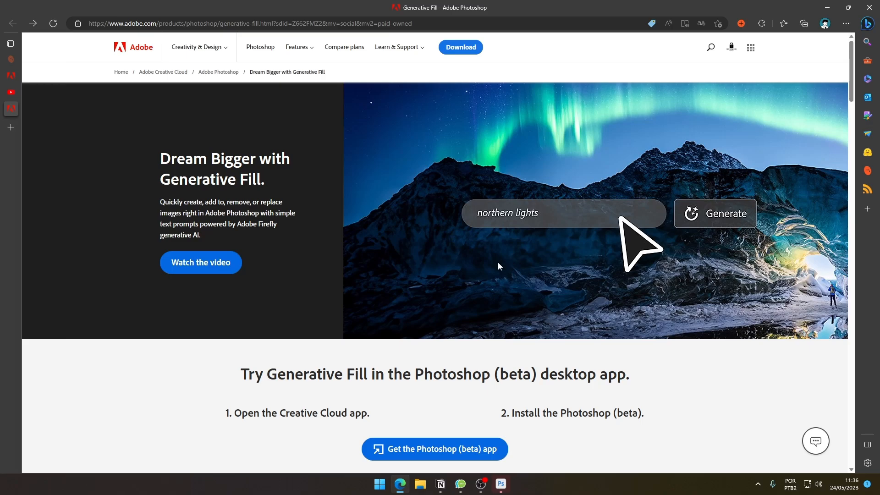
scroll(581, 235, "down", 3)
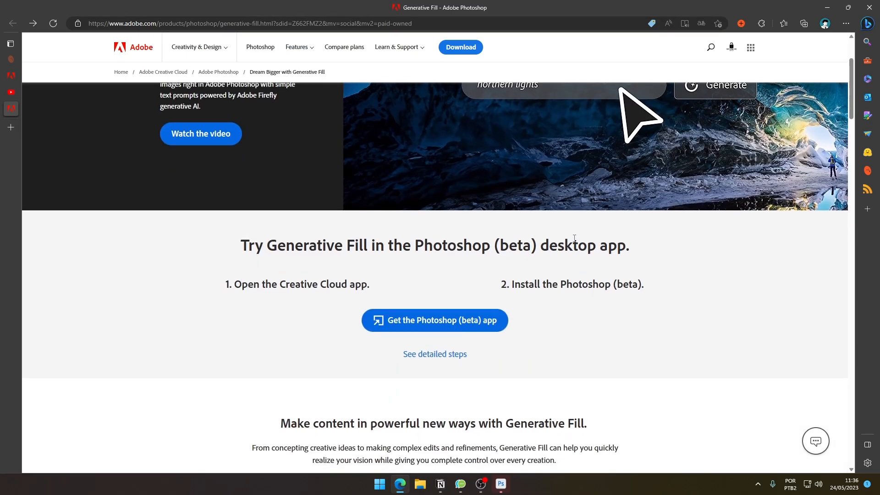
scroll(581, 235, "up", 3)
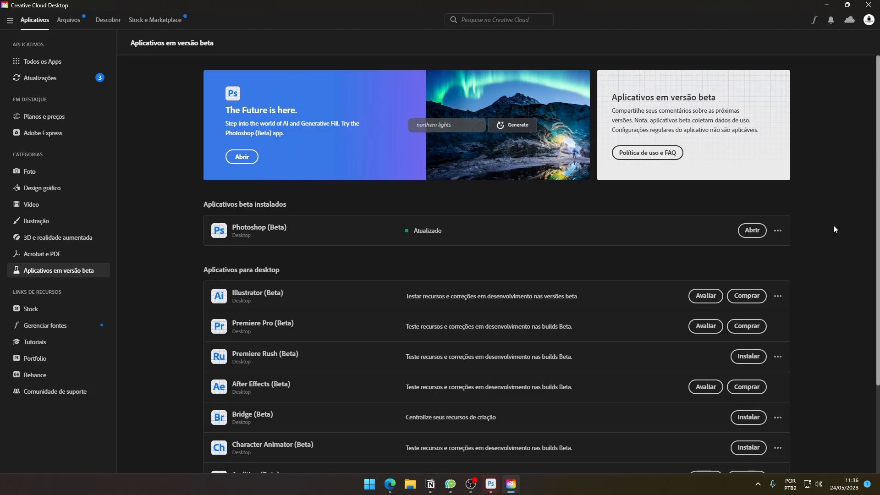
- View all apps in Creative Cloud Desktop and return to the list of beta applications
left_click(42, 61)
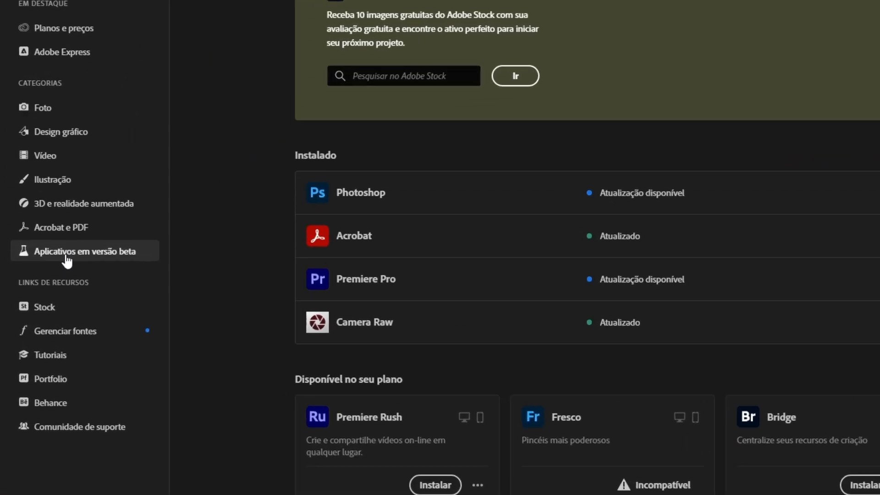
left_click(84, 243)
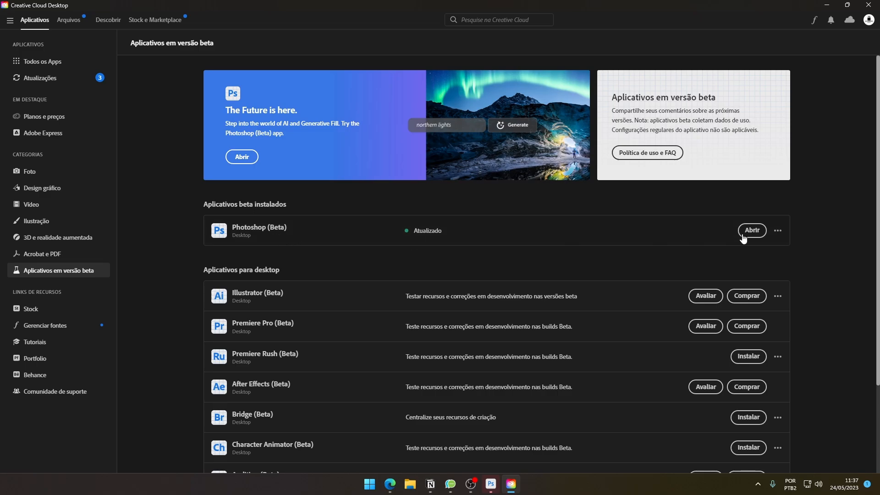
- Switch to Photoshop, open the desert tree photo with its embedded profile and unlock its background layer
left_click(500, 476)
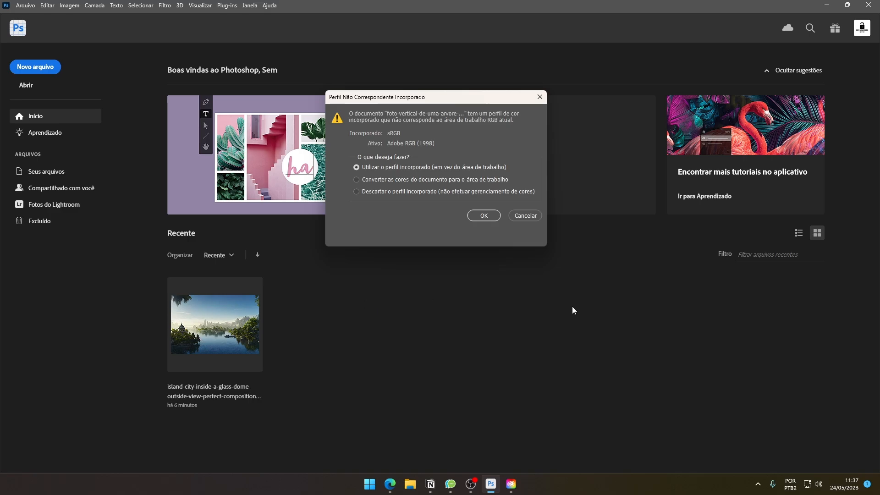
left_click(480, 220)
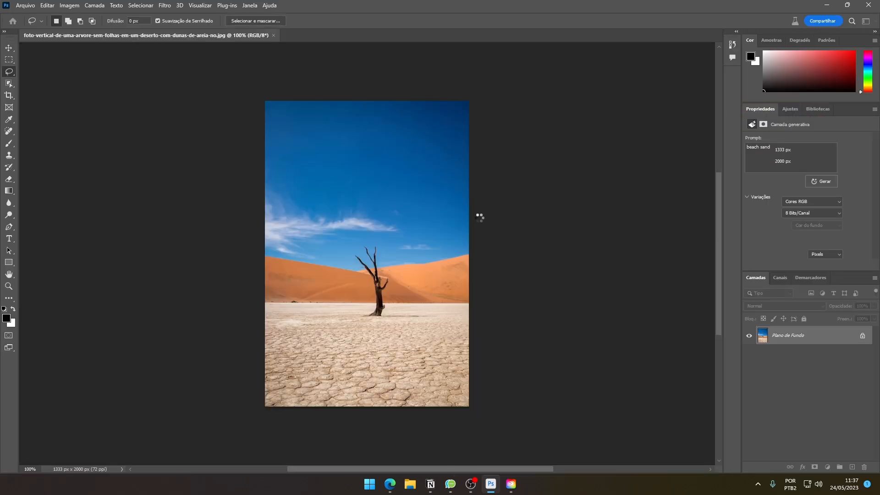
scroll(375, 242, "up", 3)
scroll(375, 242, "down", 2)
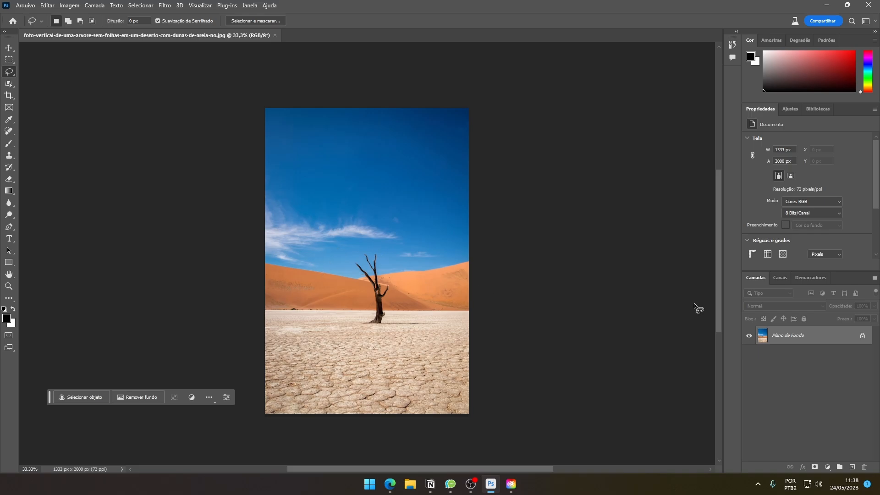
left_click(862, 336)
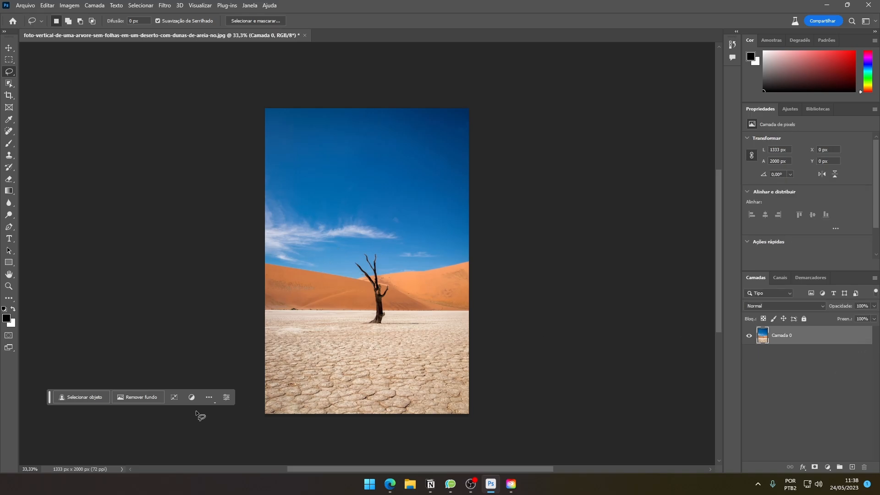
- Unpin the contextual task bar, move it beside the photo's upper-right corner and pin its position there
left_click(214, 402)
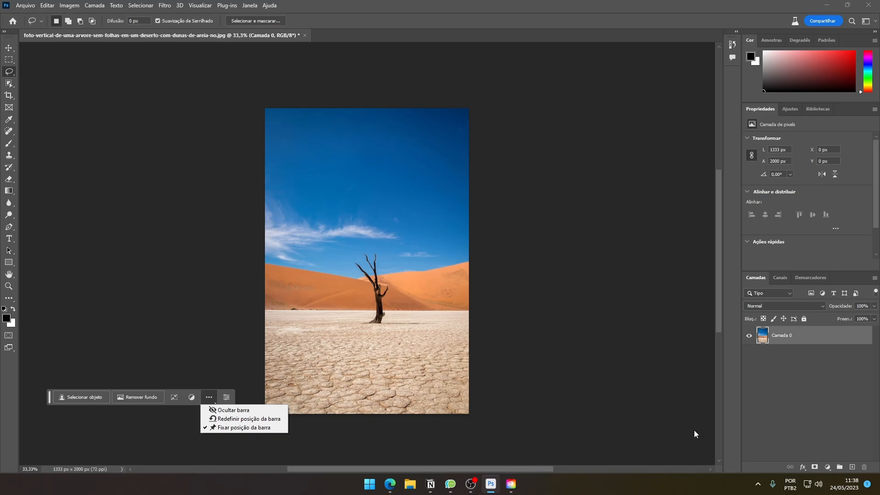
left_click(221, 427)
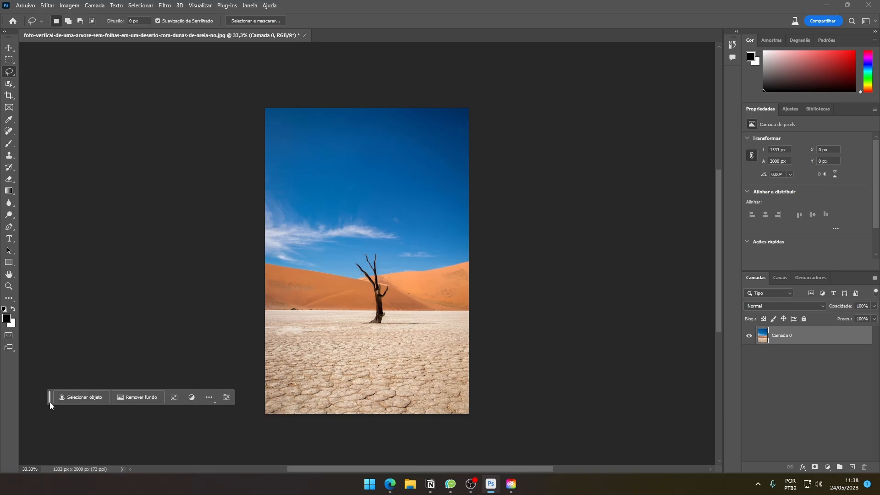
left_click_drag(51, 404, 59, 96)
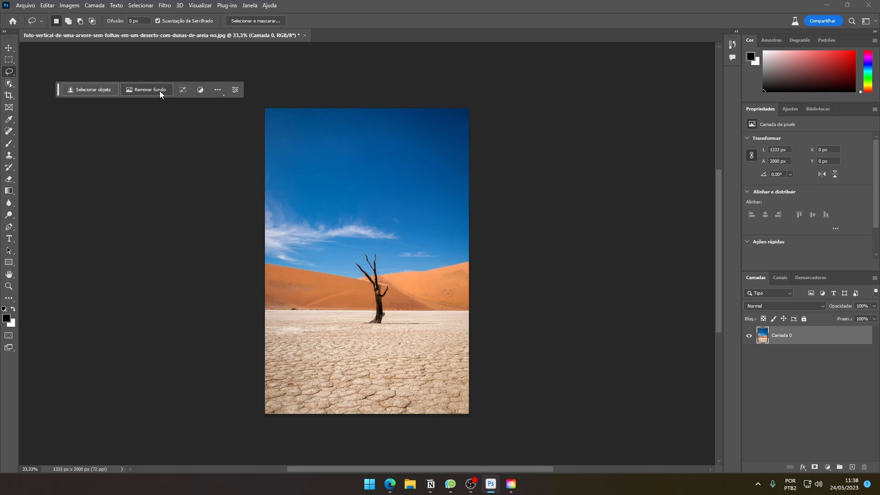
left_click(235, 90)
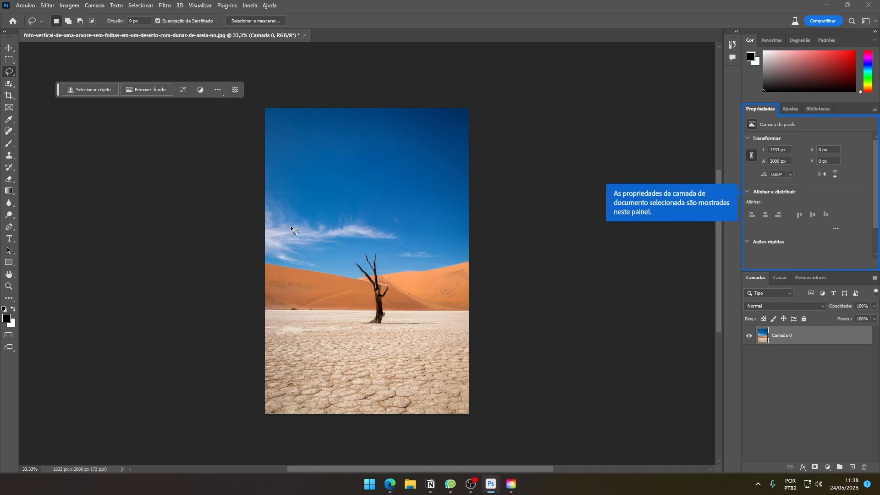
left_click(217, 90)
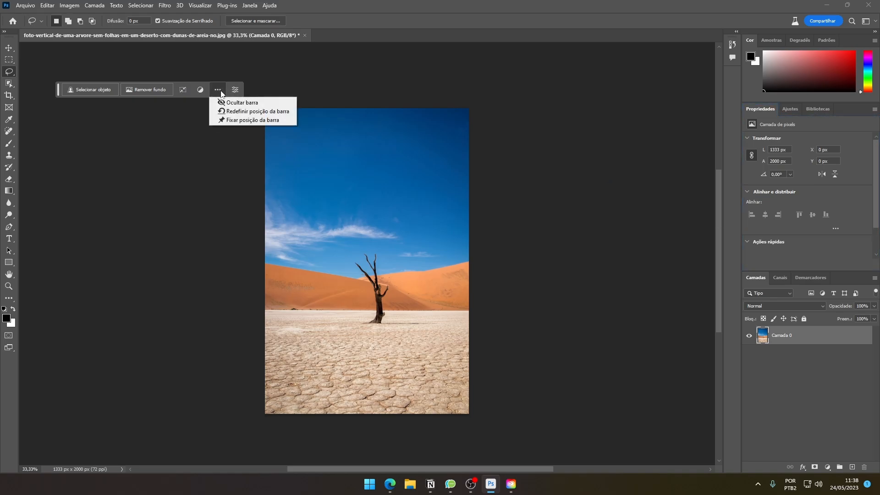
left_click(218, 90)
left_click_drag(56, 90, 523, 68)
left_click(683, 65)
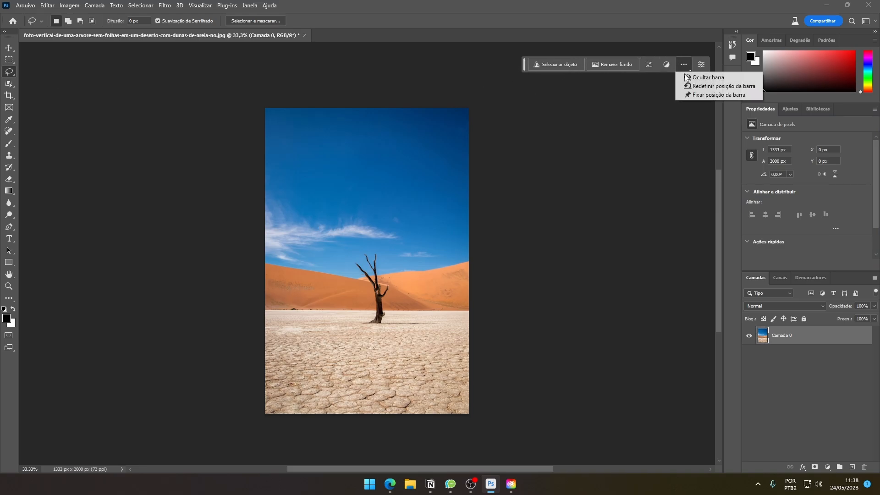
left_click(708, 95)
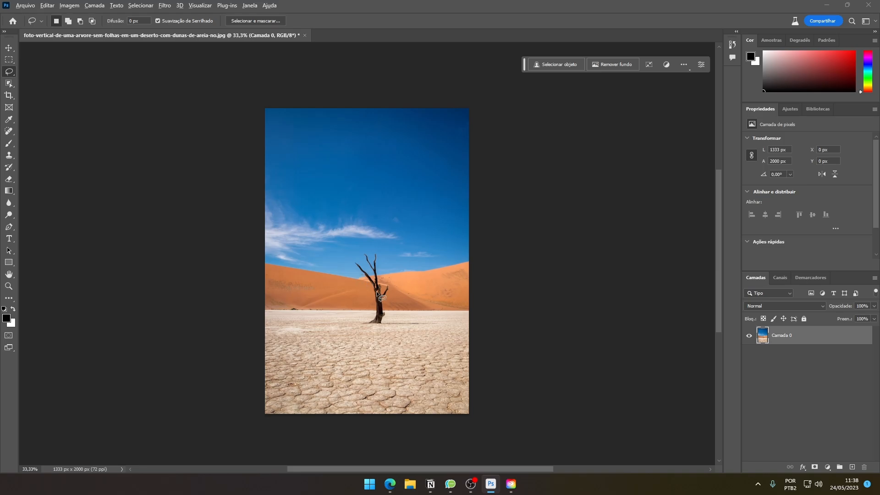
- Lasso an irregular area about 410 by 297 px at the sky's right edge and generate a fill from the prompt "white cloud"
scroll(376, 291, "up", 3)
scroll(376, 291, "down", 2)
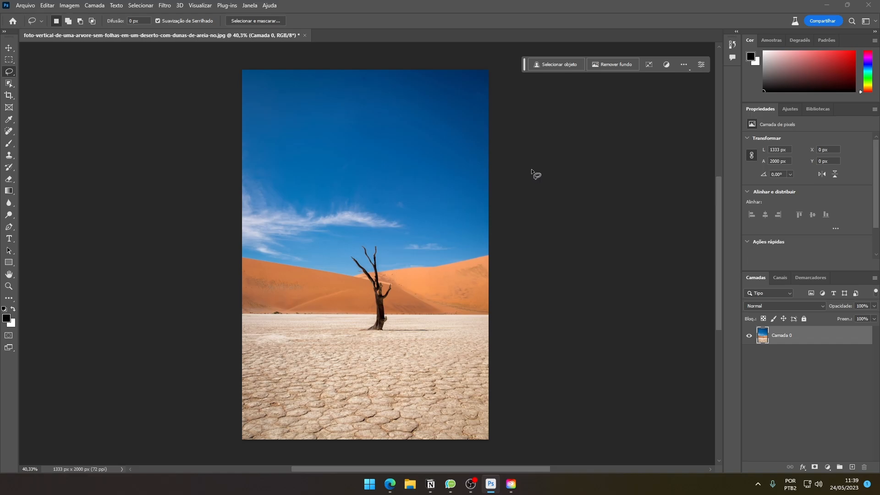
left_click(490, 102)
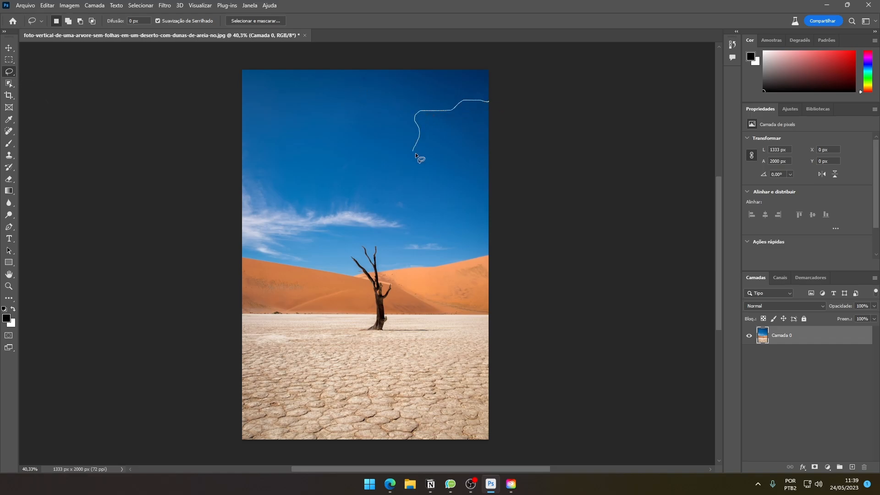
left_click_drag(464, 143, 494, 156)
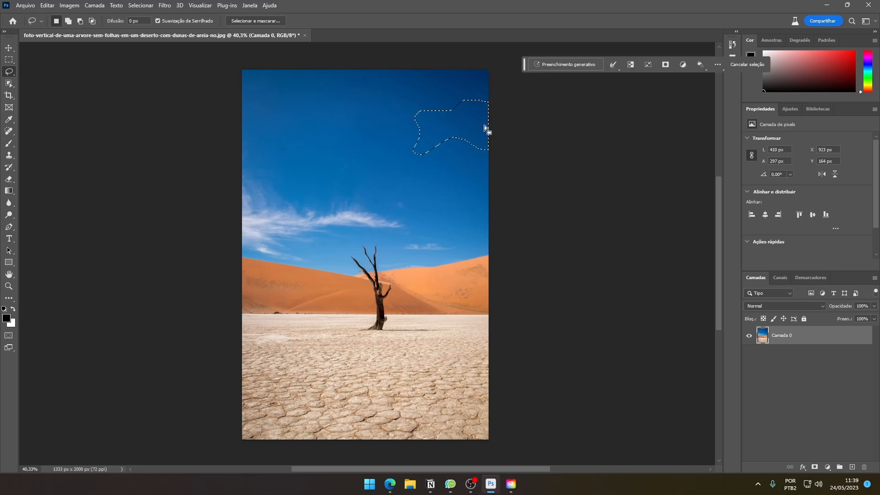
left_click(572, 64)
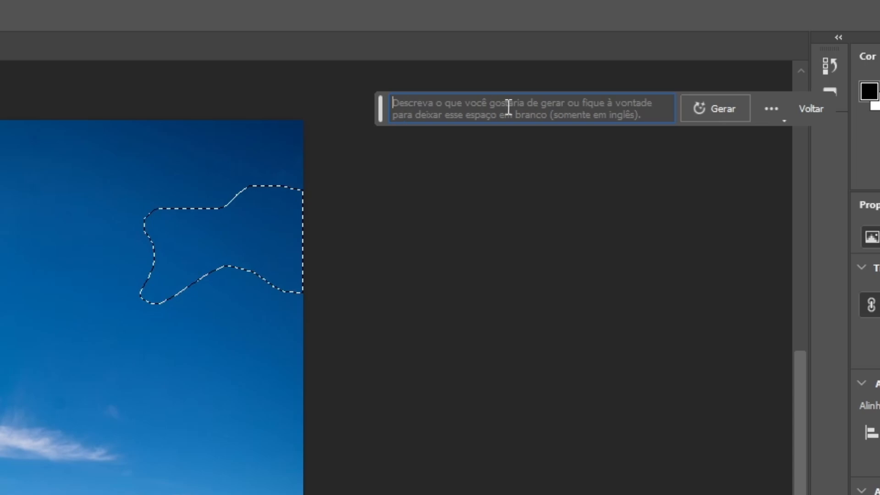
left_click(681, 110)
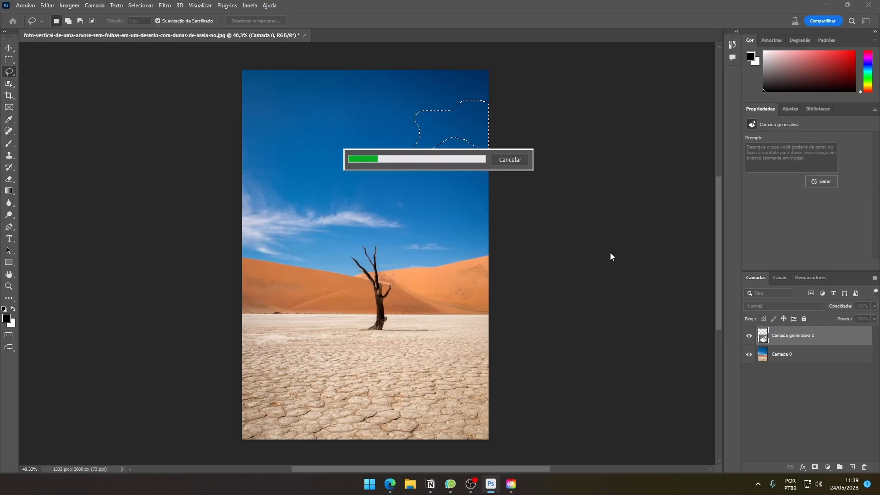
- Compare the generated cloud variations, choose the third one and shift the contextual task bar clear of the side panels
left_click(785, 223)
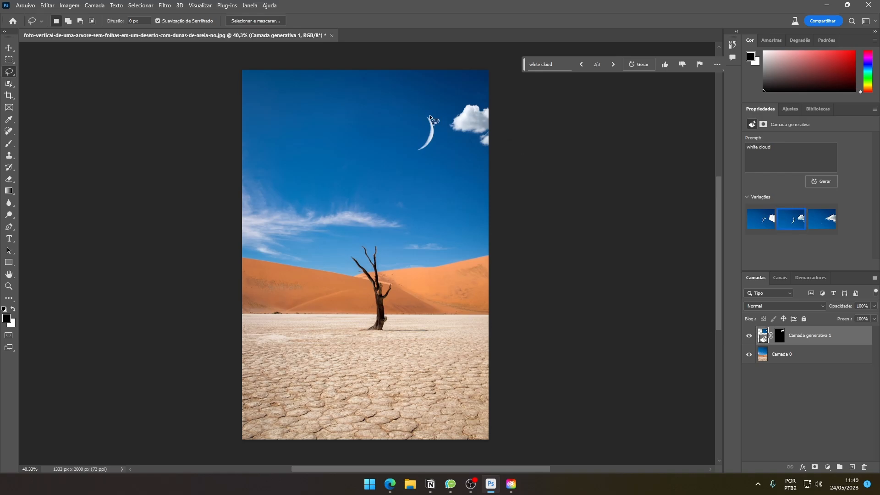
left_click(821, 221)
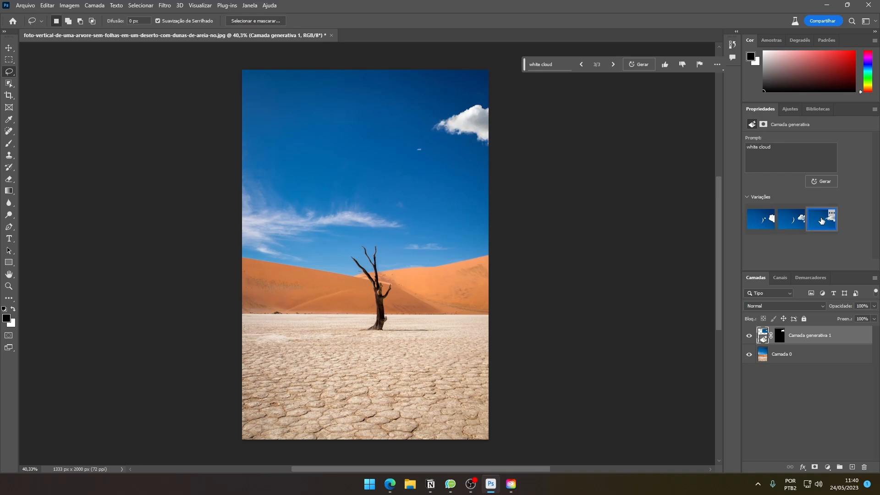
left_click(831, 225)
left_click_drag(525, 70, 502, 65)
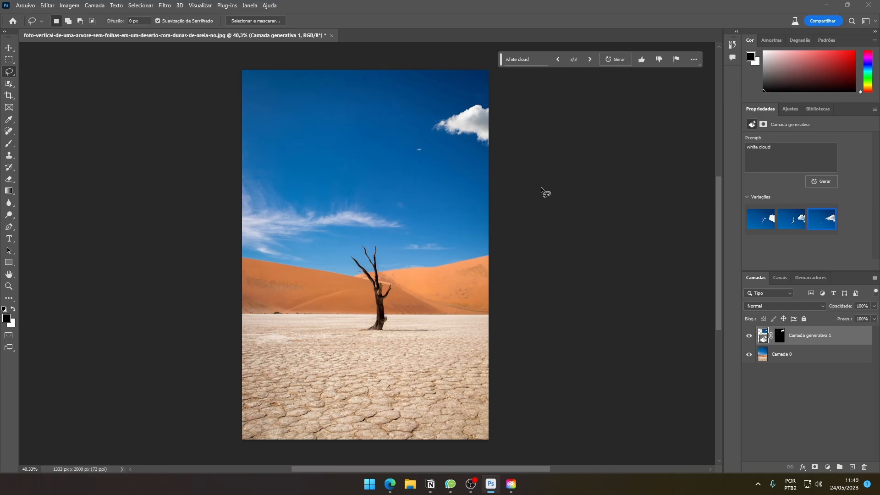
- Examine the generated cloud's blending up close and hide its generative layer to compare with the original sky
scroll(474, 116, "up", 3)
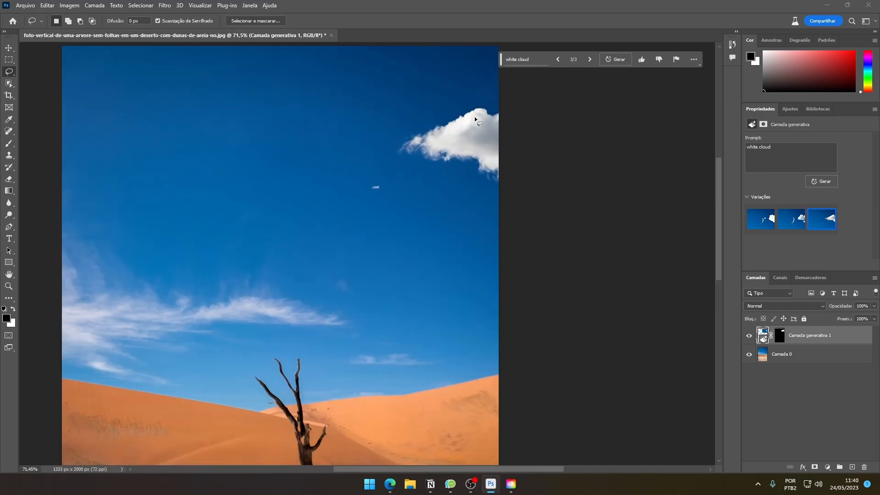
scroll(474, 117, "up", 3)
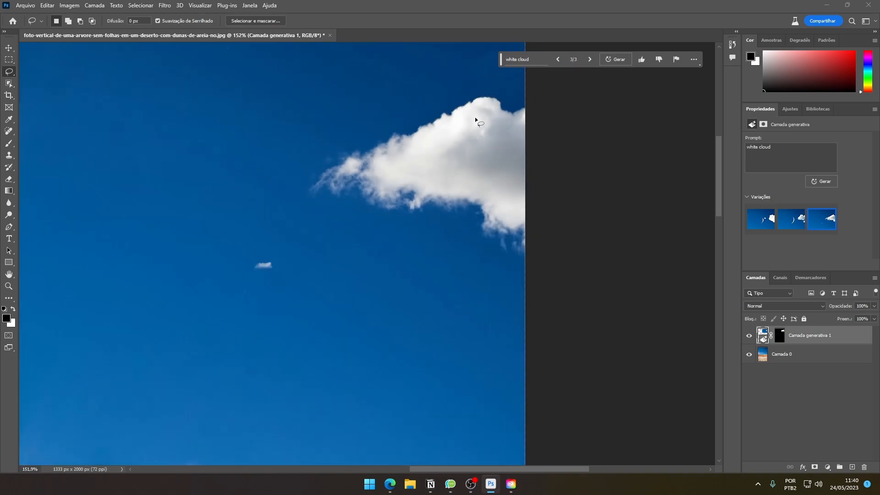
scroll(475, 117, "up", 2)
scroll(296, 226, "down", 1)
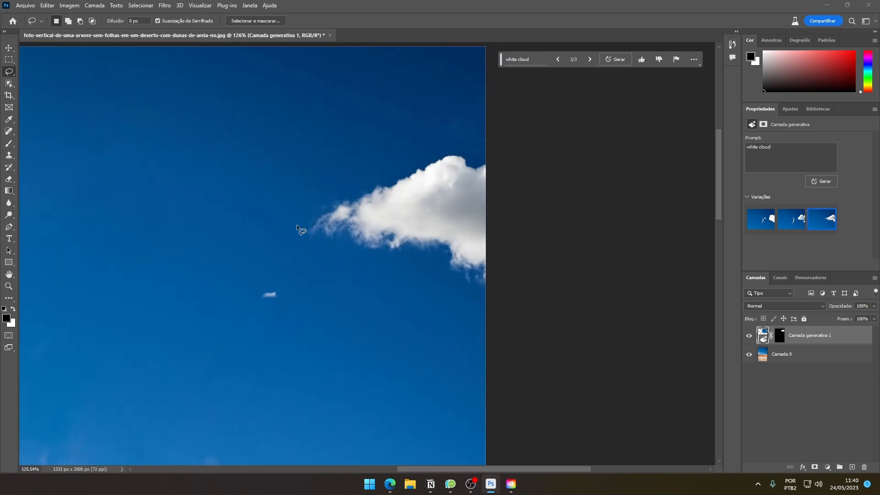
scroll(296, 224, "down", 3)
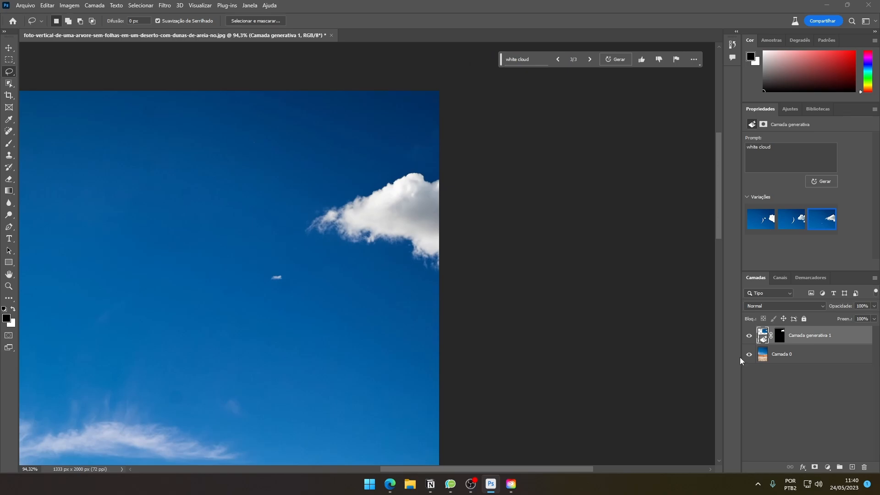
scroll(352, 296, "down", 4)
left_click_drag(504, 389, 596, 253)
left_click_drag(495, 280, 484, 347)
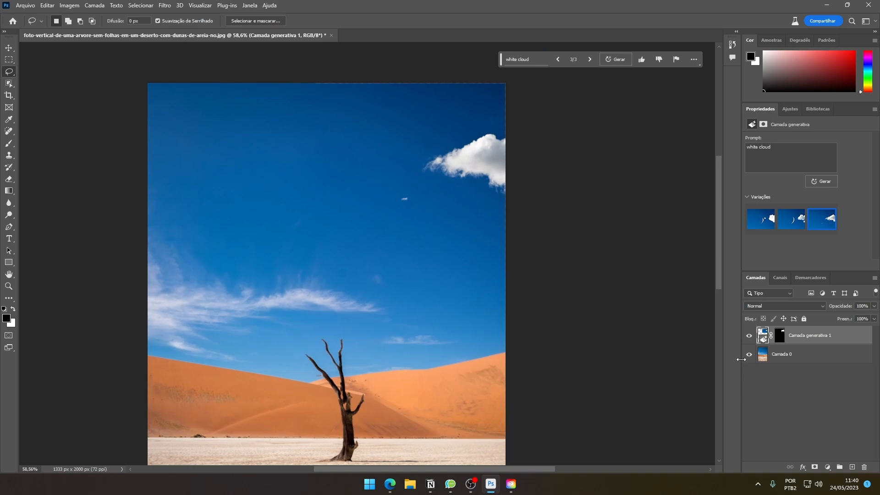
left_click(748, 337)
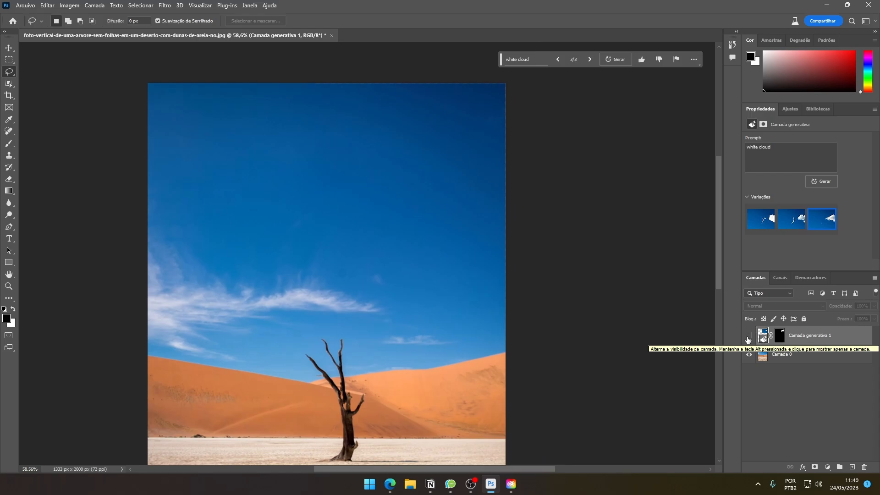
- Toggle the white cloud's generative layer to compare it with the original sky, leaving the layer shown
left_click(749, 338)
left_click(748, 337)
left_click(748, 338)
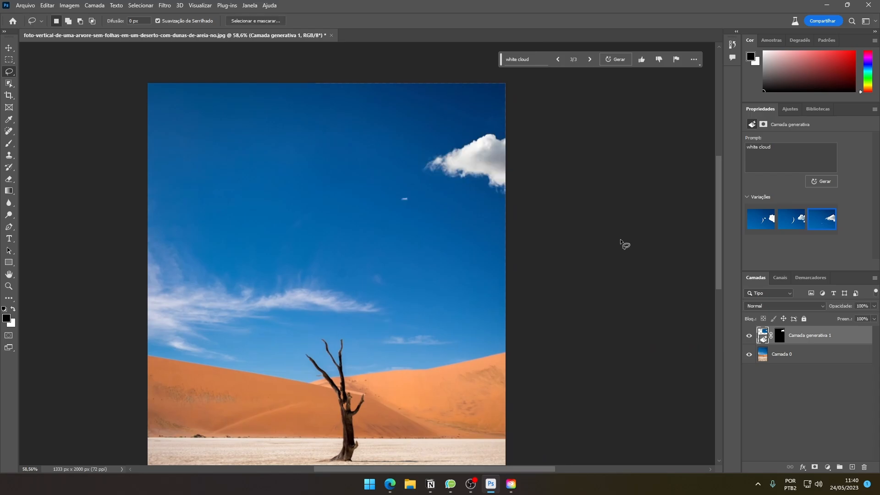
- Examine the generated cloud's texture, wispy edges and blending with the surrounding blue sky up close
scroll(504, 155, "up", 5)
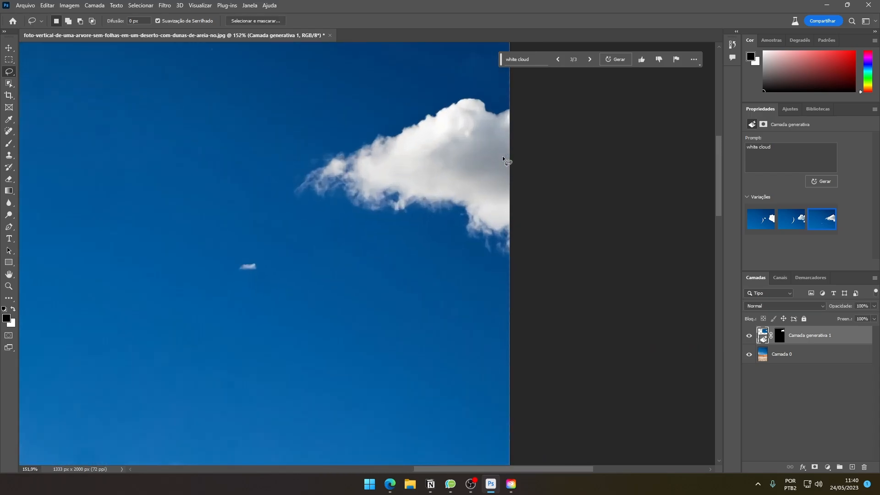
scroll(502, 155, "up", 5)
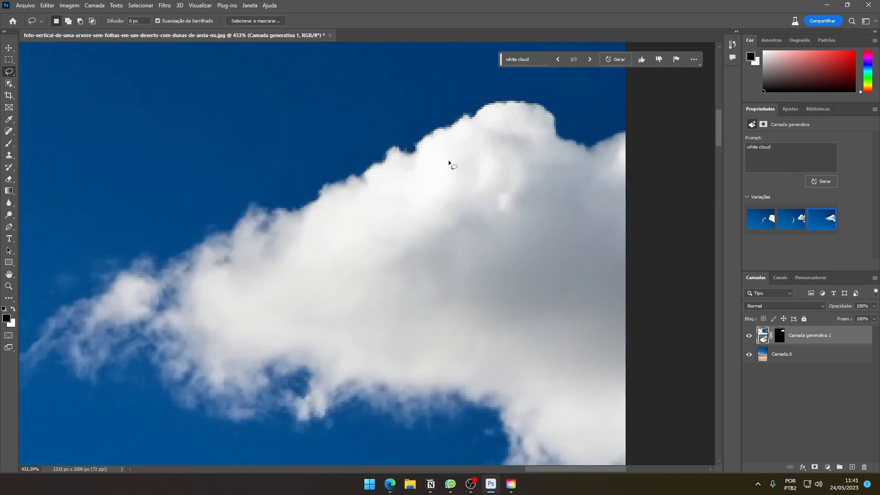
scroll(263, 222, "down", 6)
scroll(194, 262, "up", 8)
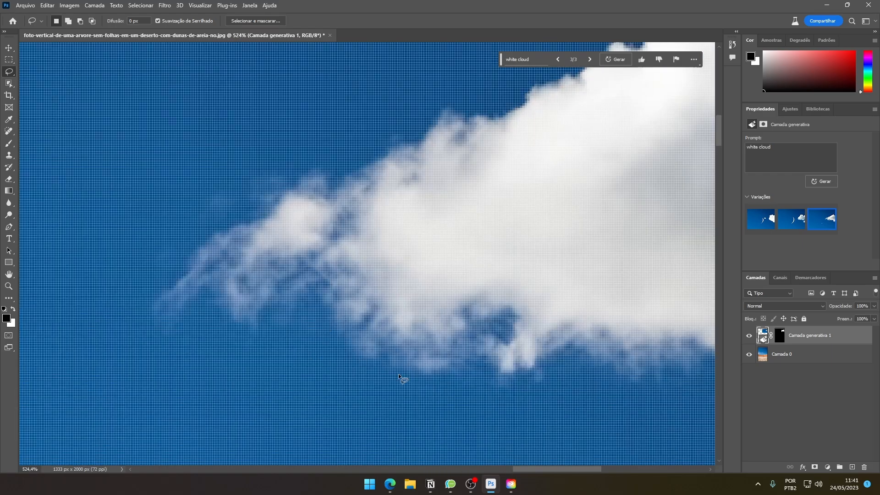
scroll(399, 376, "down", 2)
scroll(444, 347, "up", 2)
scroll(413, 332, "down", 2)
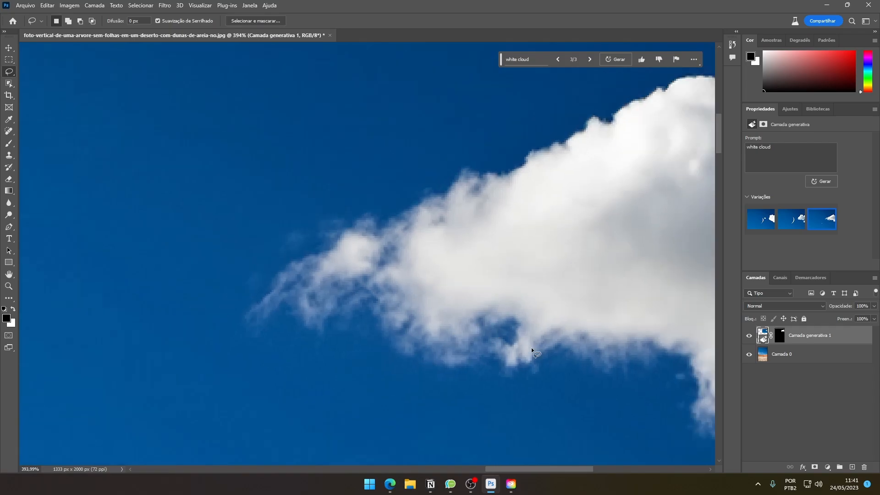
scroll(437, 218, "down", 6)
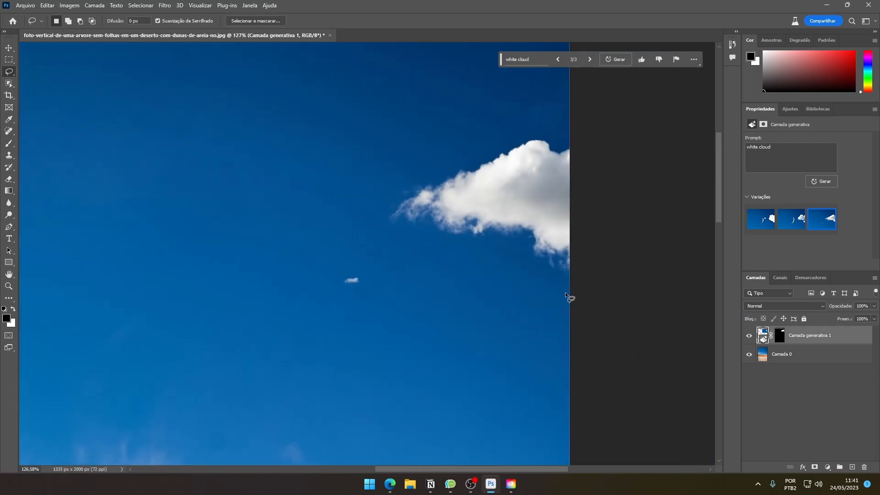
scroll(564, 303, "up", 1)
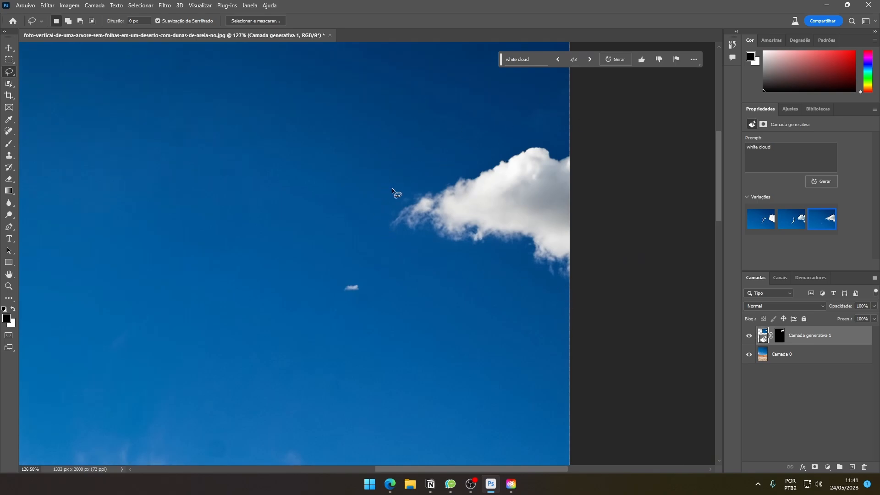
scroll(416, 199, "down", 4)
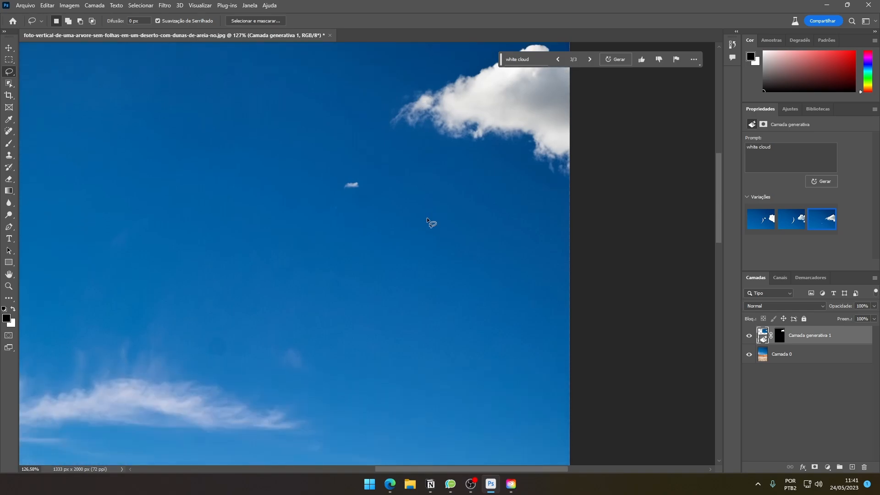
- On the base photo layer, lasso a rounded ground area from the tree's base forward and generate "reflection pool fill with blue water"
scroll(298, 291, "down", 7)
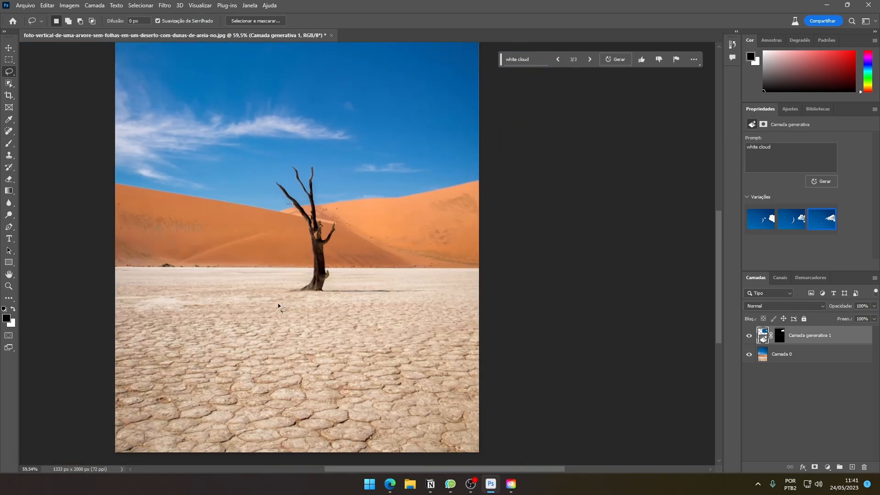
scroll(243, 307, "up", 2)
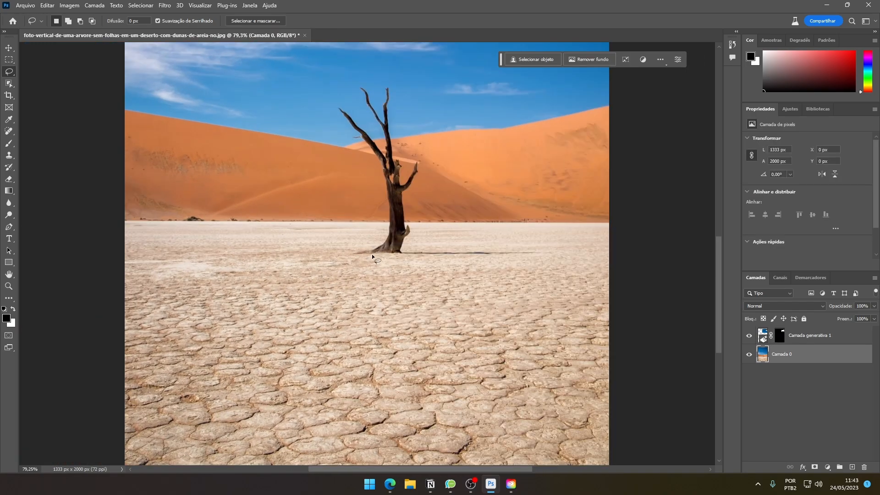
mouse_move(372, 252)
left_mouse_down()
mouse_move(311, 262)
mouse_move(251, 342)
mouse_move(235, 411)
mouse_move(365, 444)
mouse_move(492, 437)
mouse_move(363, 252)
left_mouse_up()
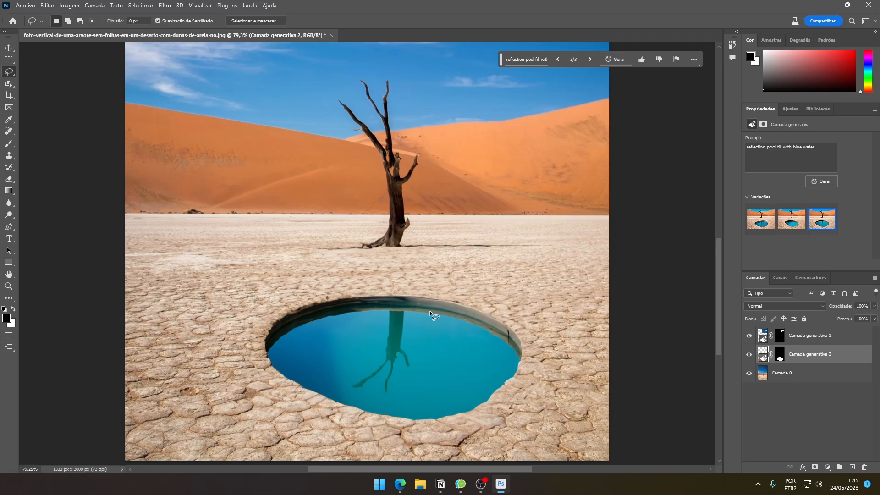
- Compare the three generated pool variations and return to the third one
scroll(429, 310, "up", 2)
left_click(590, 60)
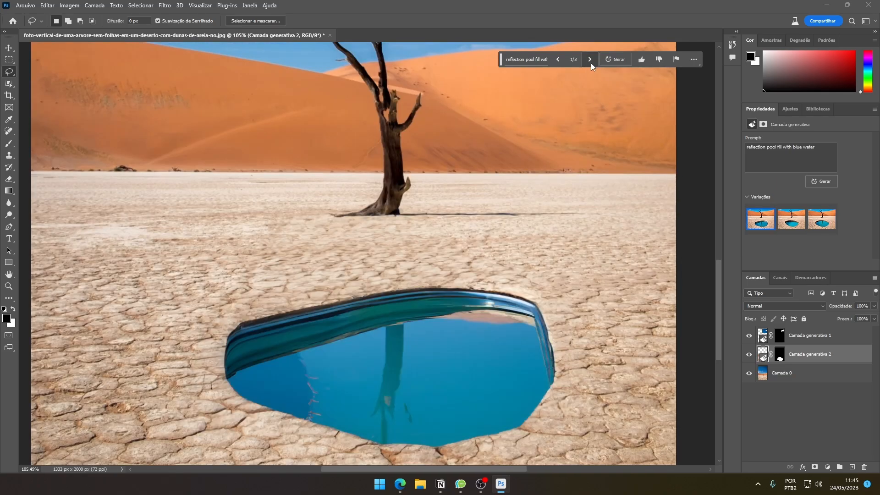
scroll(473, 358, "down", 2)
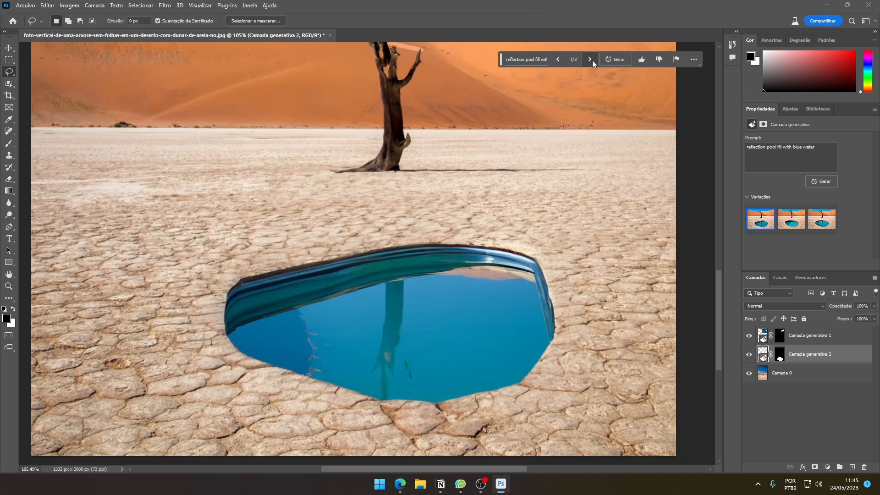
left_click(590, 60)
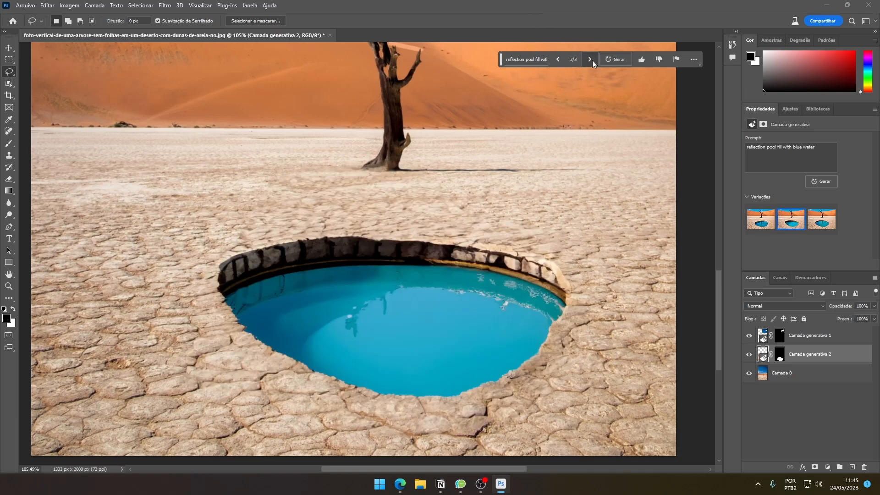
scroll(345, 267, "up", 3)
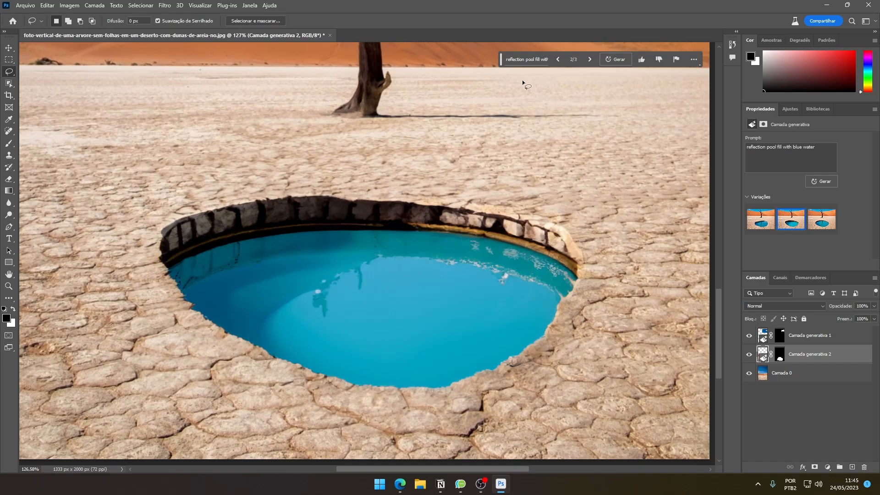
scroll(547, 108, "up", 2)
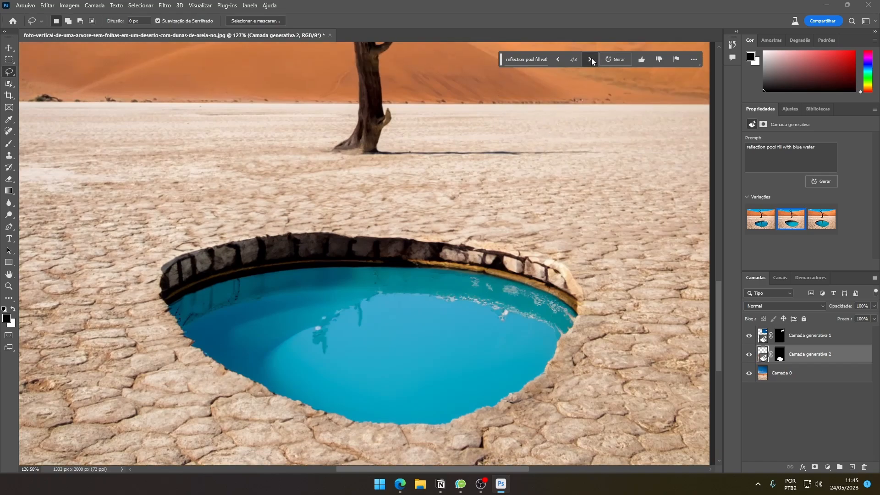
left_click(590, 59)
scroll(528, 177, "down", 1)
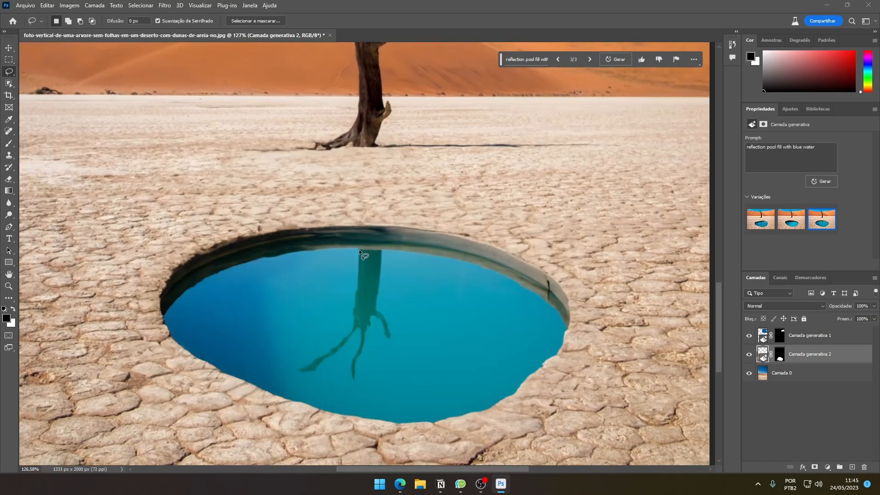
- Examine the pool's rim, its edges against the cracked ground and the tree's reflection in the water
scroll(306, 255, "up", 3)
left_click_drag(178, 274, 336, 190)
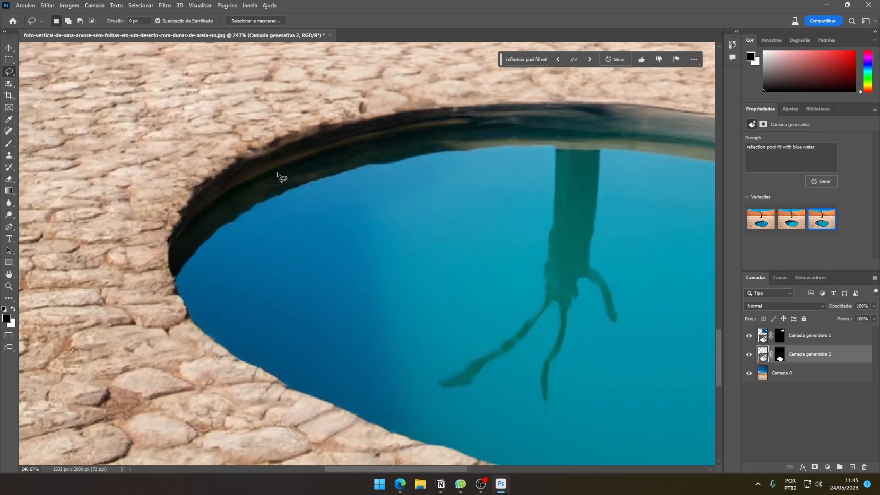
scroll(414, 207, "up", 1)
scroll(479, 223, "down", 5)
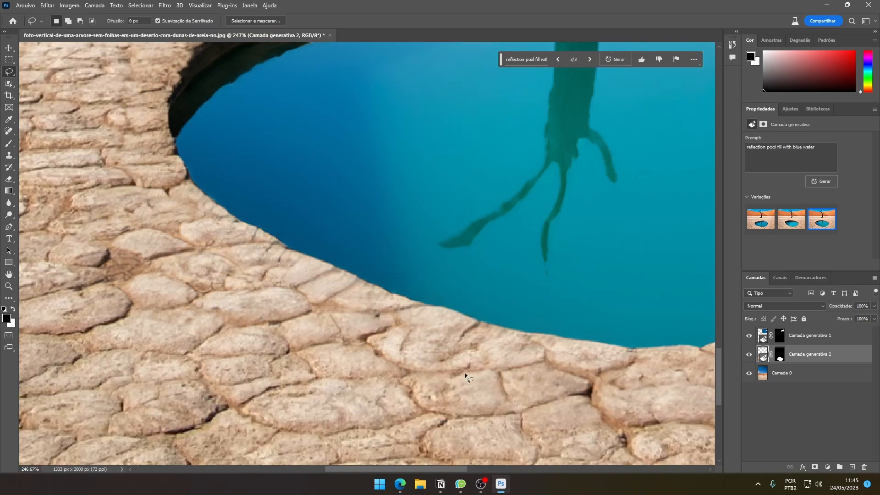
left_click_drag(623, 387, 274, 257)
scroll(274, 257, "down", 6)
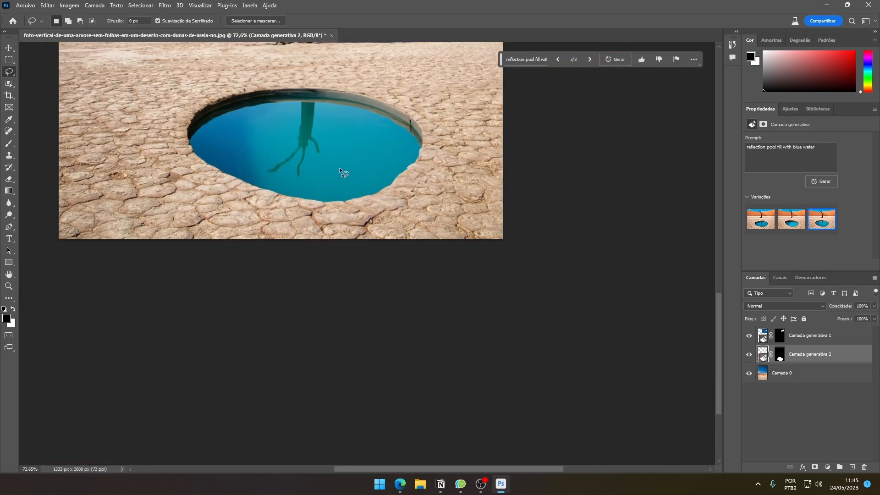
scroll(389, 322, "up", 2)
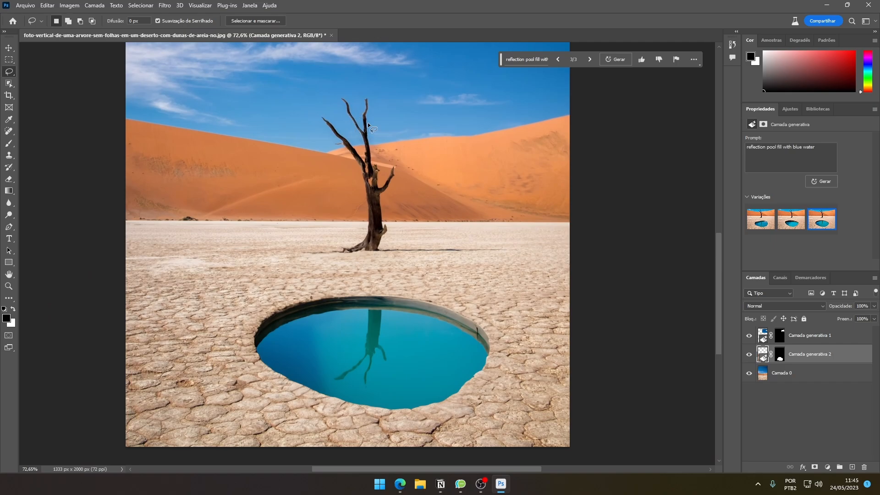
scroll(387, 327, "up", 2)
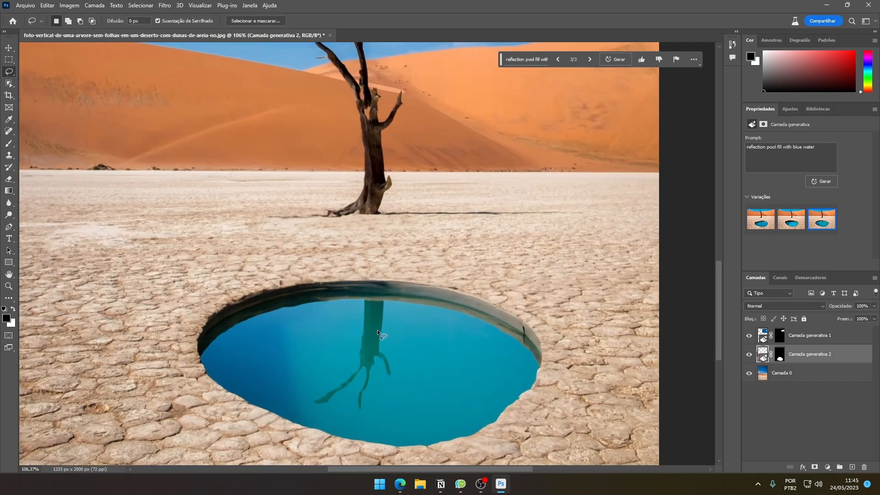
scroll(369, 156, "down", 1)
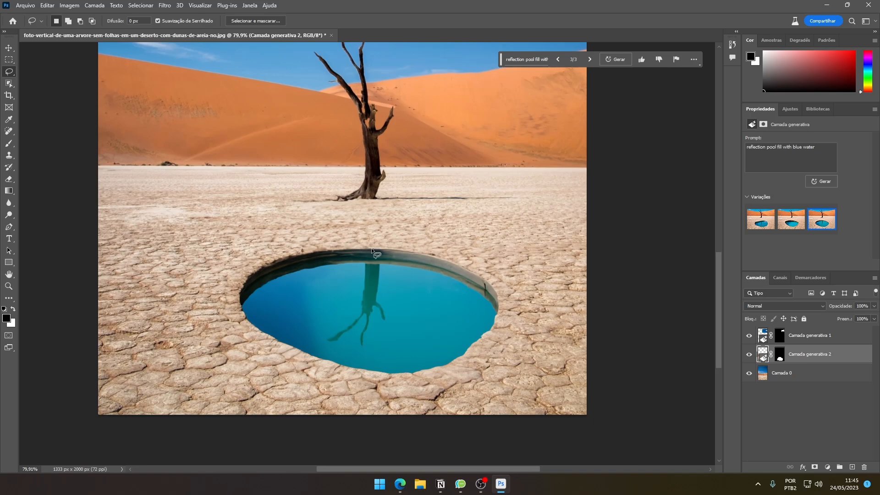
scroll(362, 298, "down", 1)
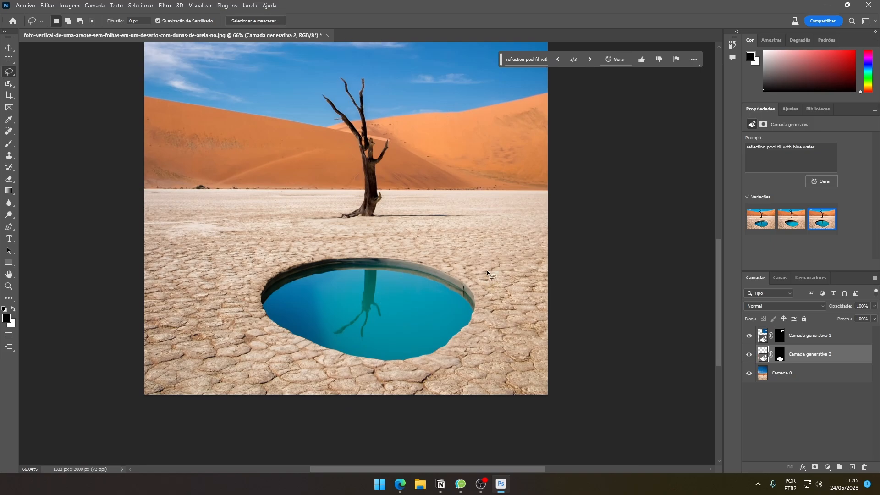
- Toggle the pool's generative layer to compare the ground with and without it, leaving the layer shown
left_click(749, 356)
left_click(749, 356)
left_click(749, 356)
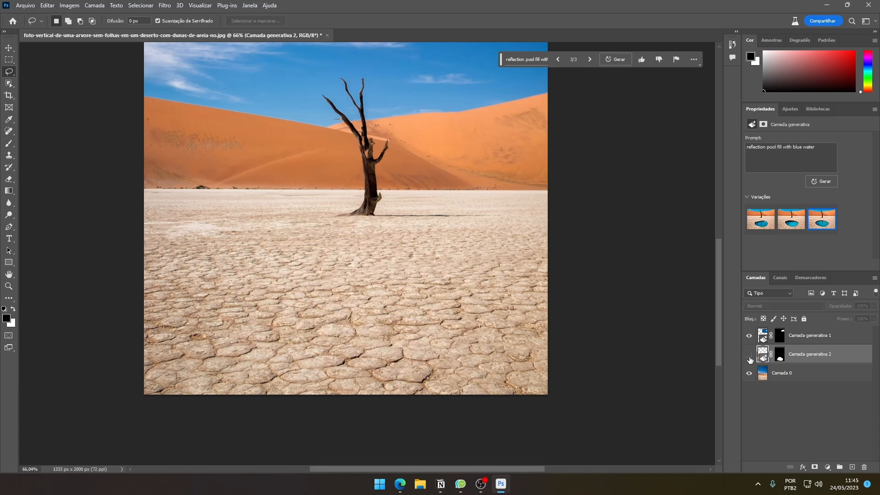
left_click(749, 356)
left_click(749, 356)
key("ctrl+plus")
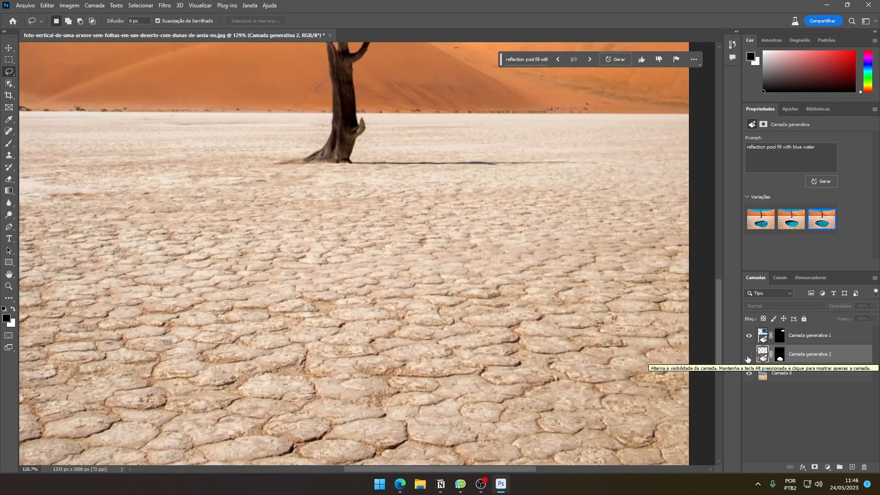
left_click(749, 355)
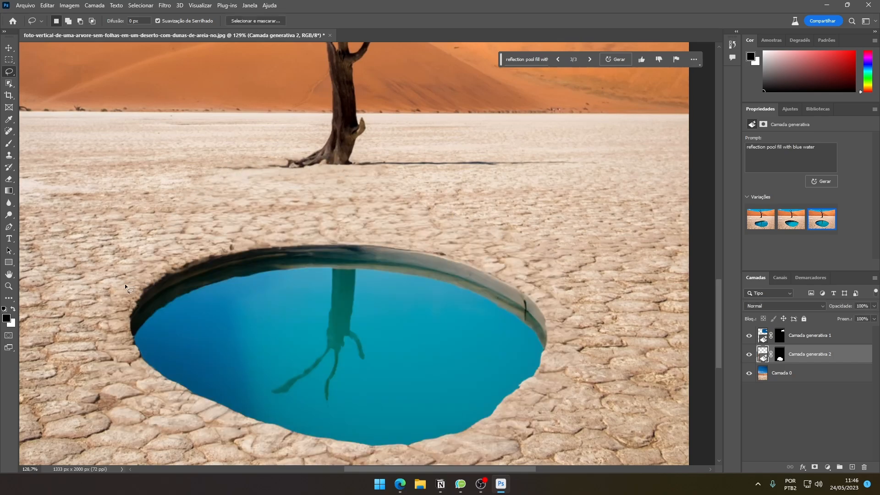
- Lasso a small elongated area in the sky's upper-left part and generate a fill from the prompt "An airbus farway"
scroll(252, 310, "down", 6)
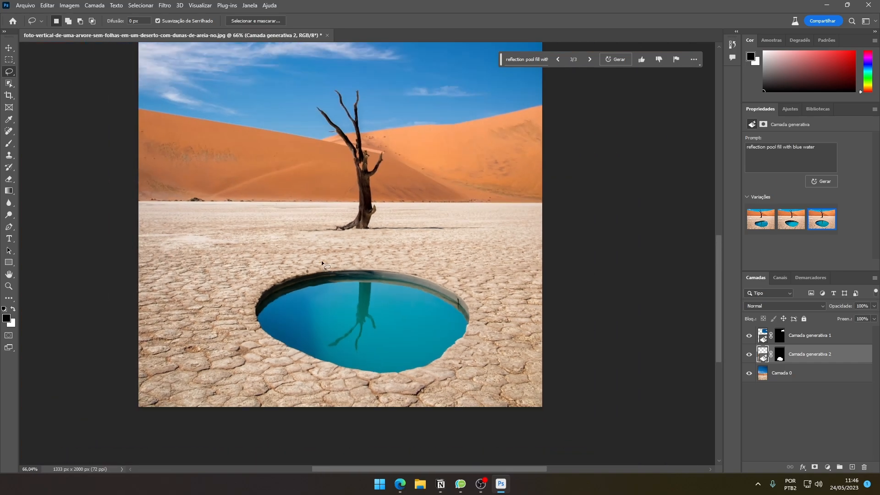
scroll(310, 181, "down", 1)
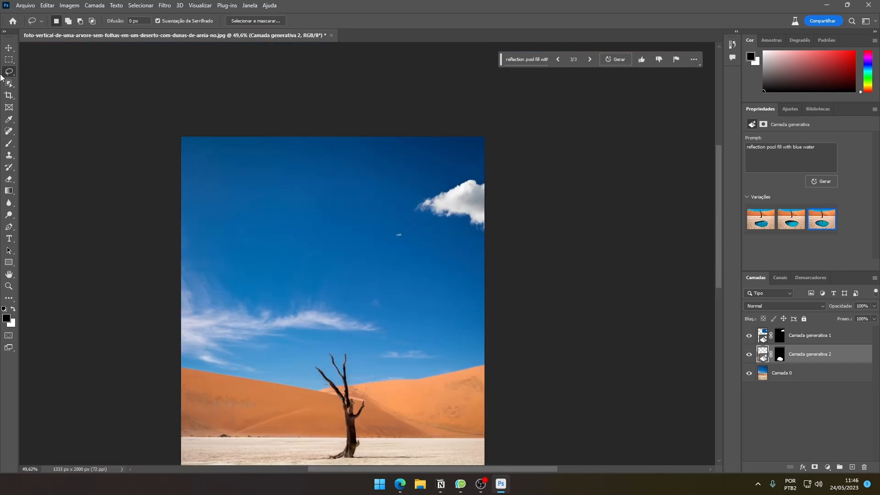
left_click_drag(226, 187, 232, 186)
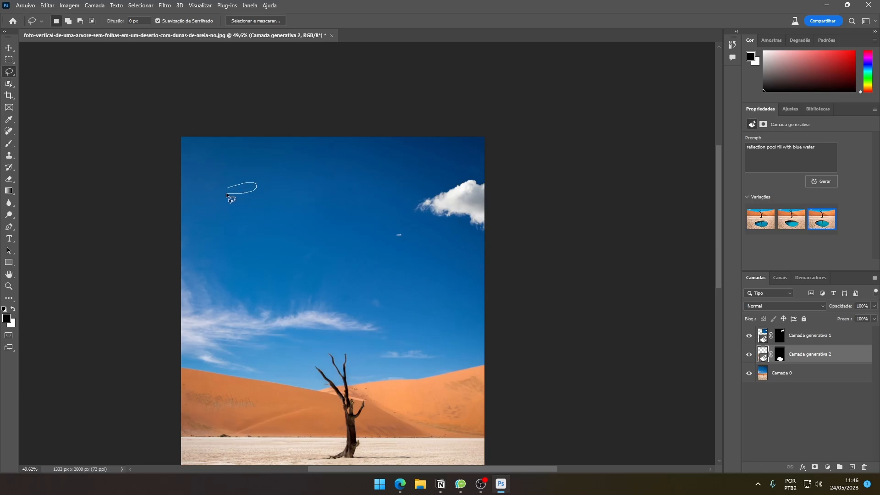
left_click(539, 57)
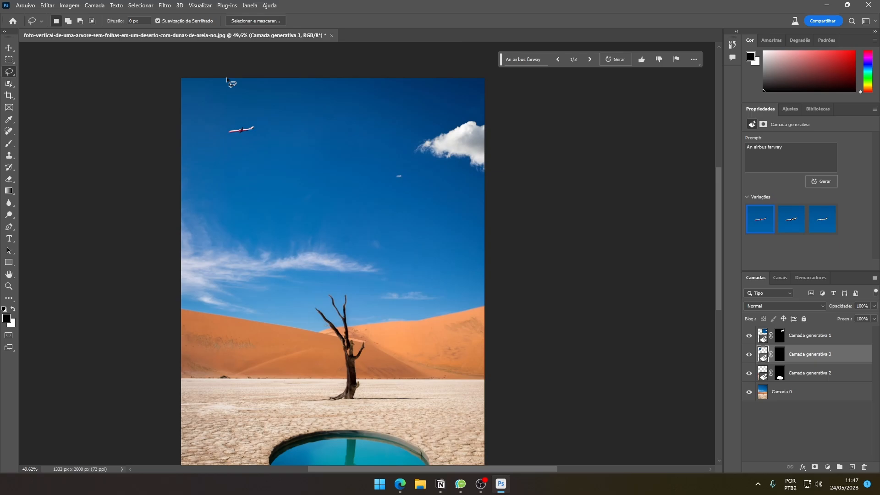
- Compare the three generated airplane variations up close and choose the second one
scroll(222, 166, "up", 2)
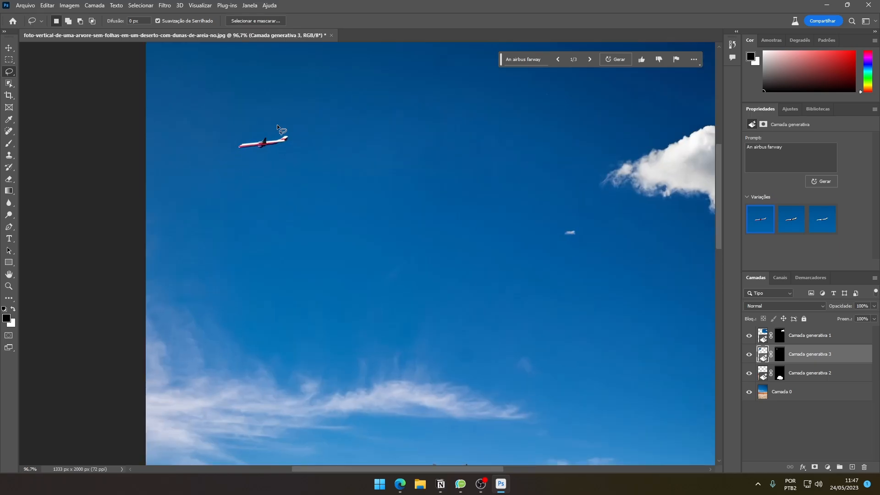
scroll(276, 124, "up", 2)
scroll(277, 124, "down", 2)
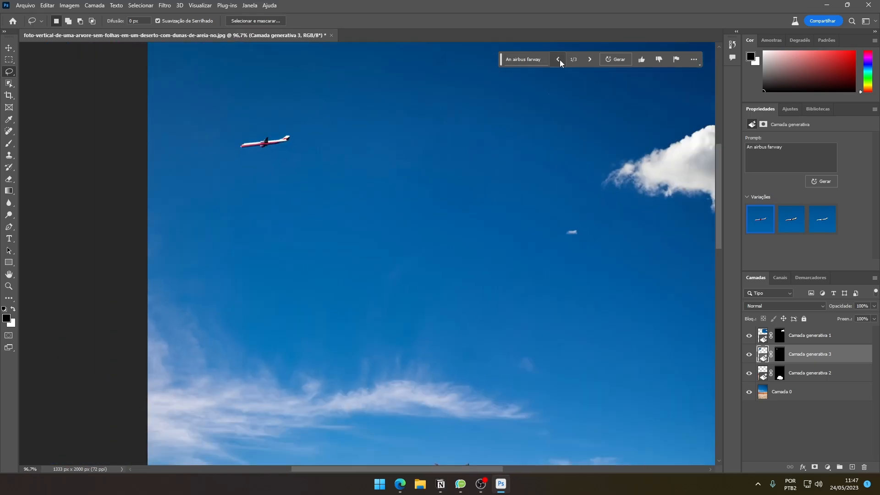
left_click(588, 60)
left_click(589, 60)
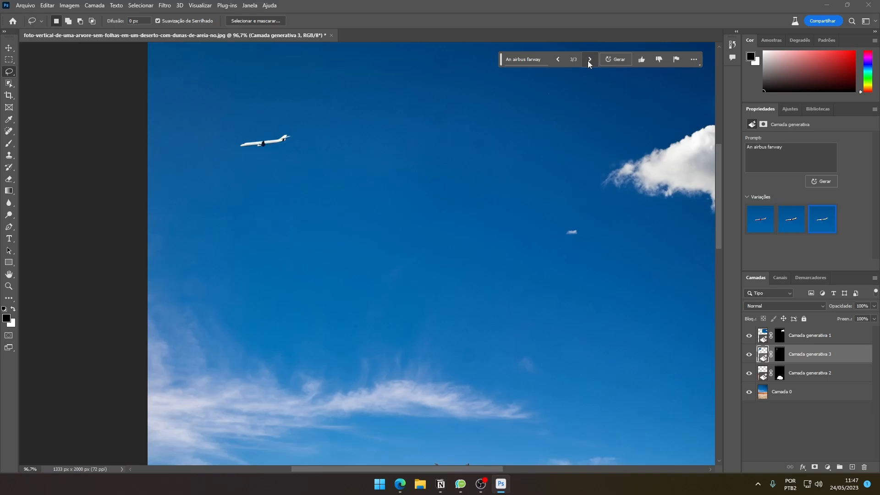
left_click(560, 60)
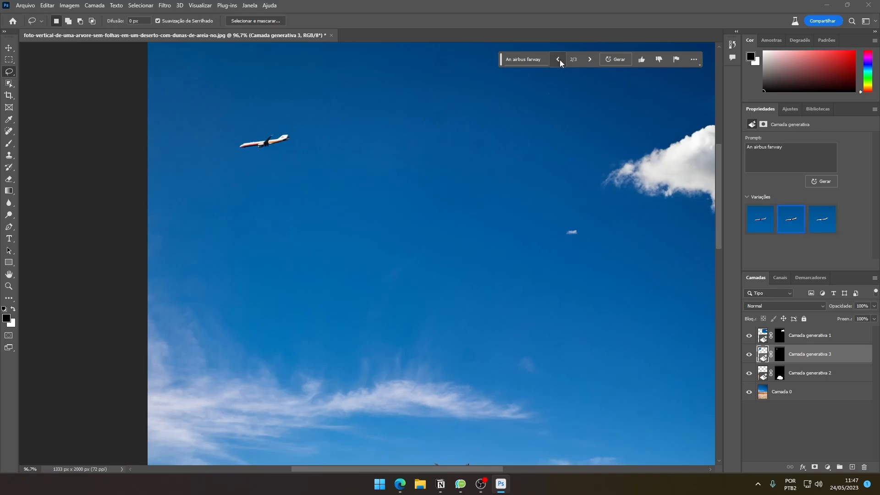
- Choose the third generated airplane variation and check it against the whole photo
left_click(590, 60)
scroll(265, 136, "down", 4)
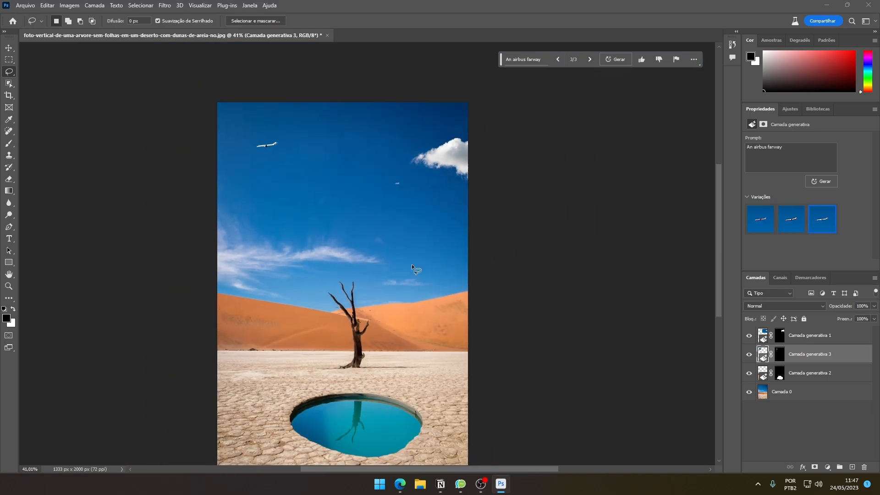
scroll(321, 266, "down", 1)
- Lasso an area on the cracked ground beside the pool's upper-right rim and generate a fill from the prompt "a big lion"
scroll(317, 272, "up", 3)
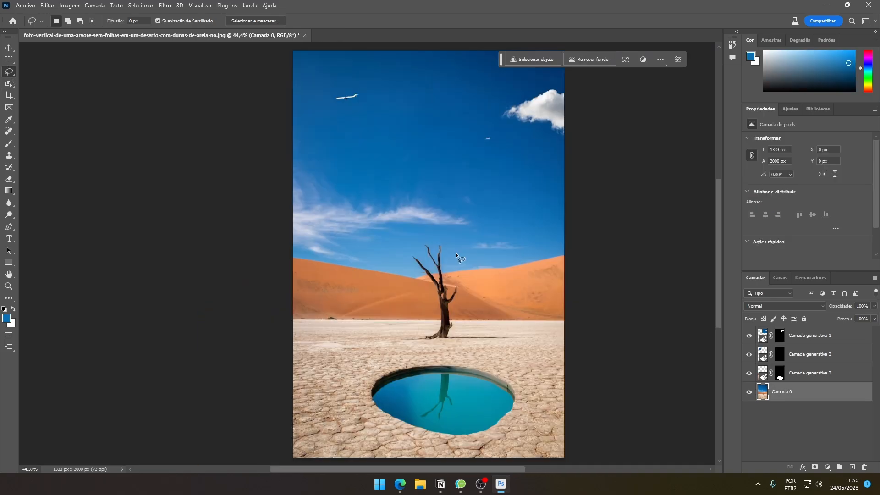
scroll(350, 376, "up", 3)
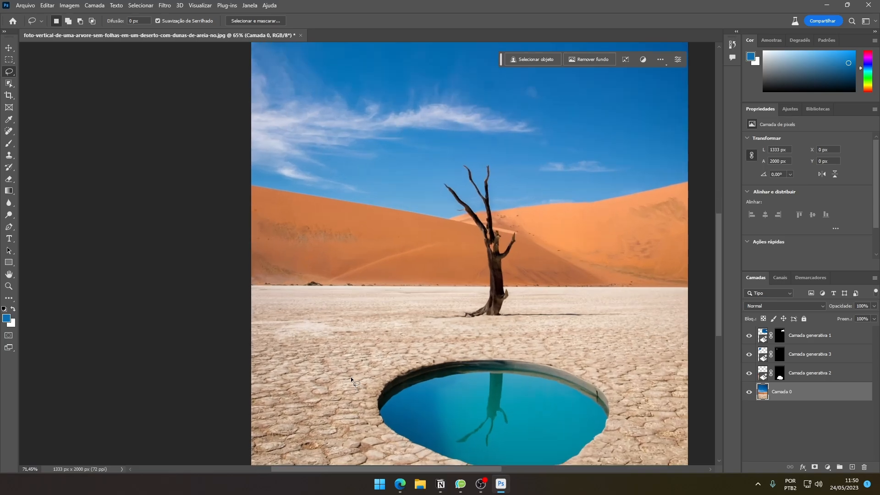
scroll(573, 320, "down", 2)
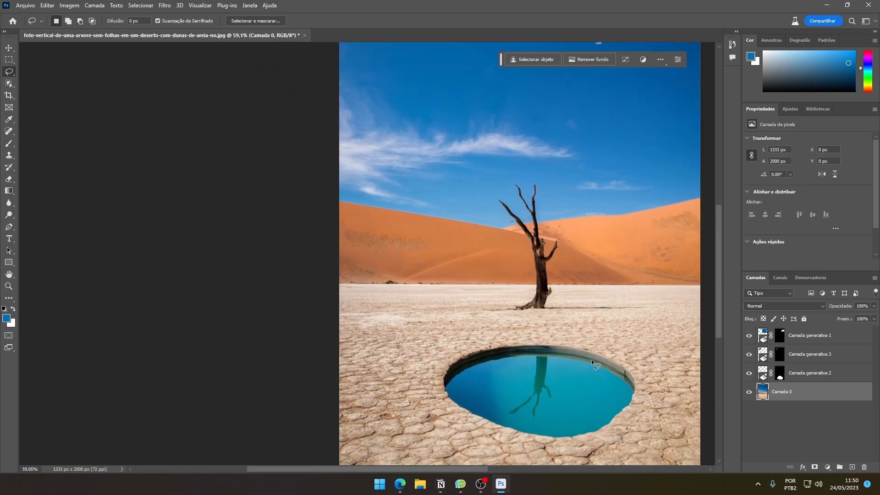
mouse_move(592, 353)
left_mouse_down()
mouse_move(622, 365)
mouse_move(592, 355)
left_mouse_up()
left_click(549, 59)
type("a big lion")
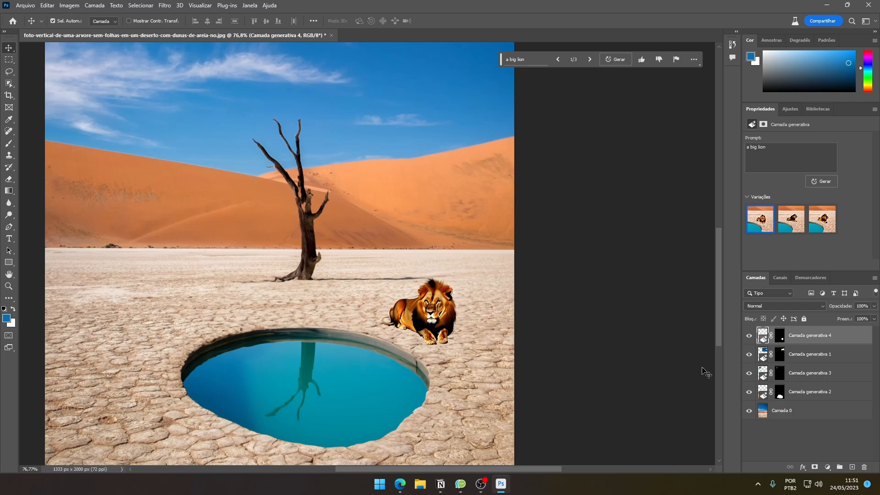
- Deselect the layers and examine the lion's look and placement beside the pool, up close and in the whole composition
left_click(641, 383)
scroll(447, 337, "down", 2)
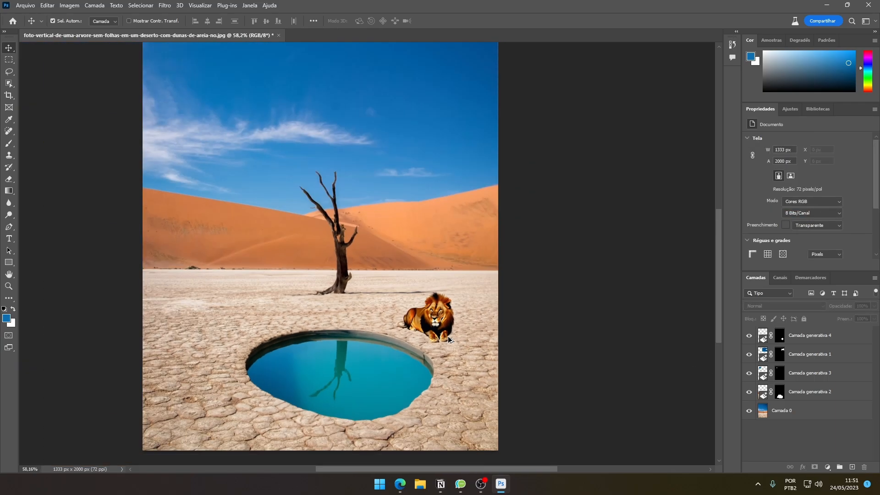
scroll(448, 336, "up", 3)
scroll(447, 336, "down", 5)
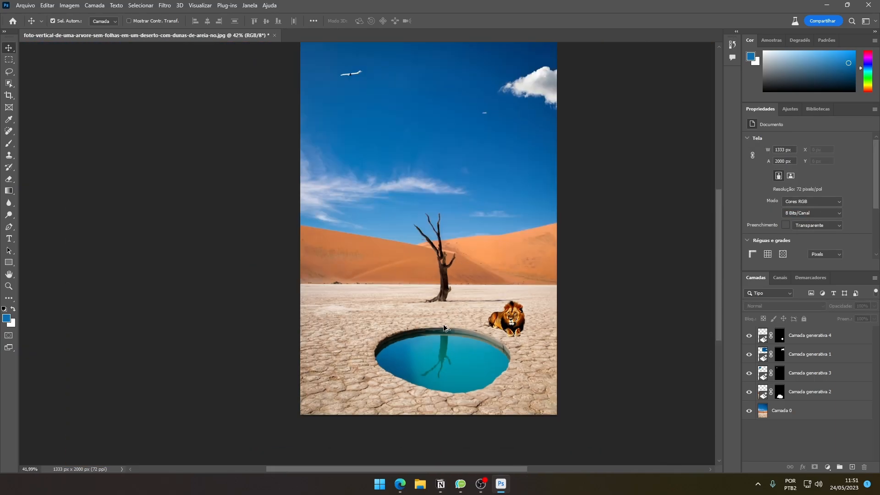
scroll(443, 325, "down", 2)
scroll(510, 341, "up", 1)
left_click_drag(575, 293, 556, 324)
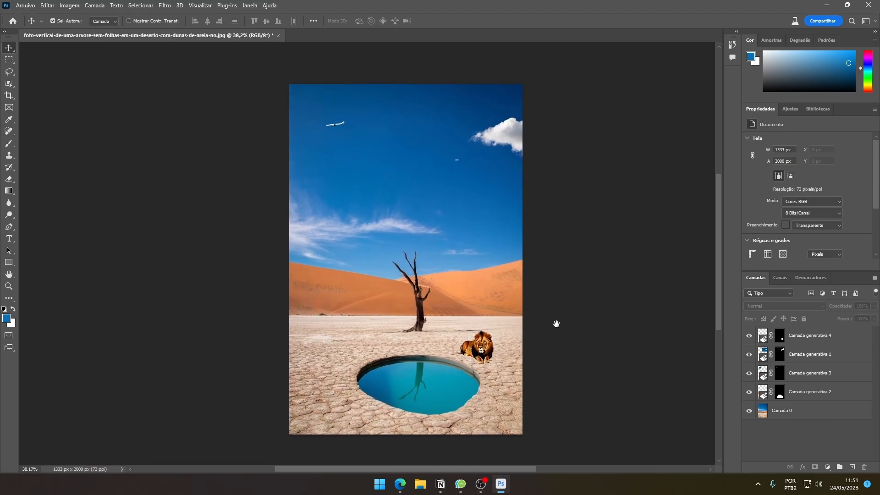
scroll(531, 338, "up", 1)
scroll(558, 325, "down", 1)
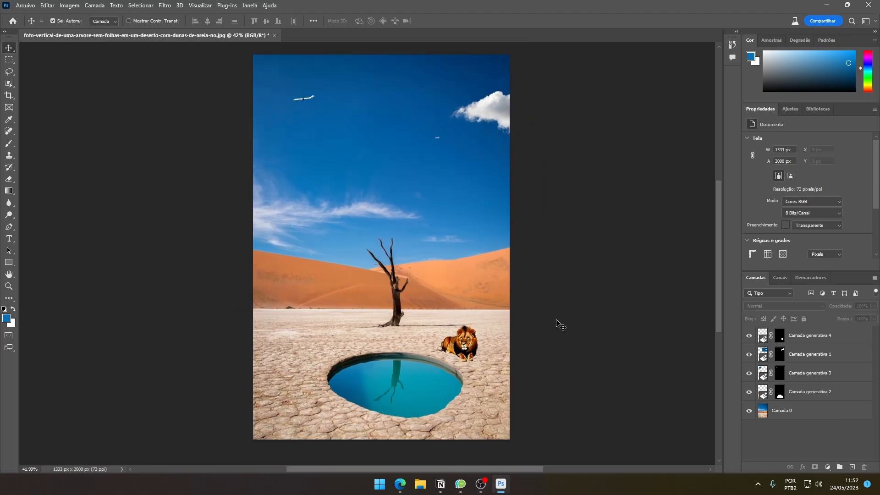
- Select the base photo layer and widen the canvas equally on both sides to about 3983 px with the Crop tool
left_click(442, 381)
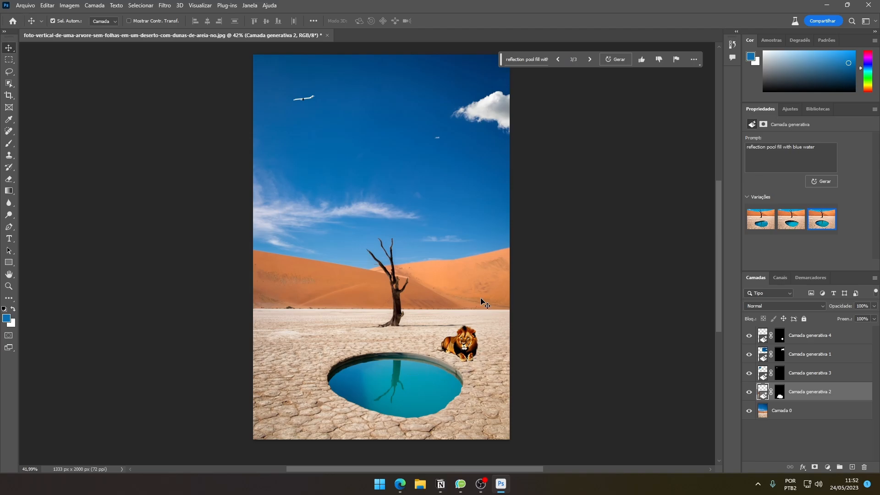
scroll(273, 284, "down", 1)
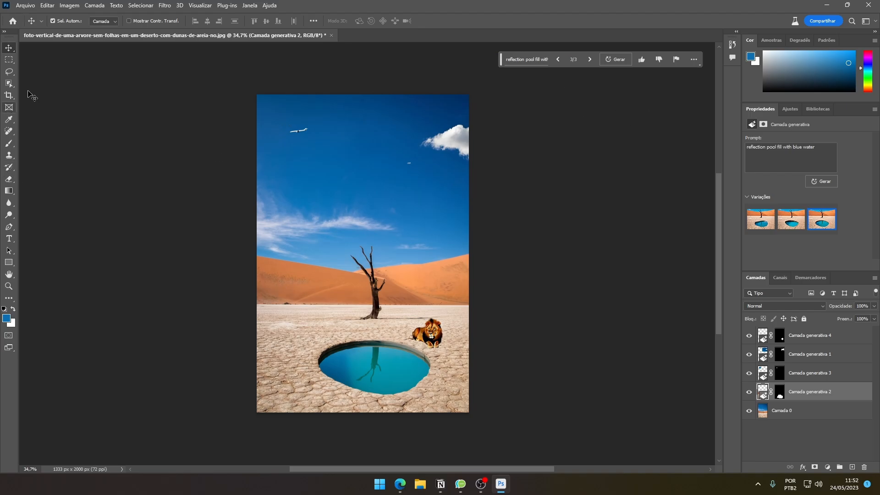
left_click(809, 415)
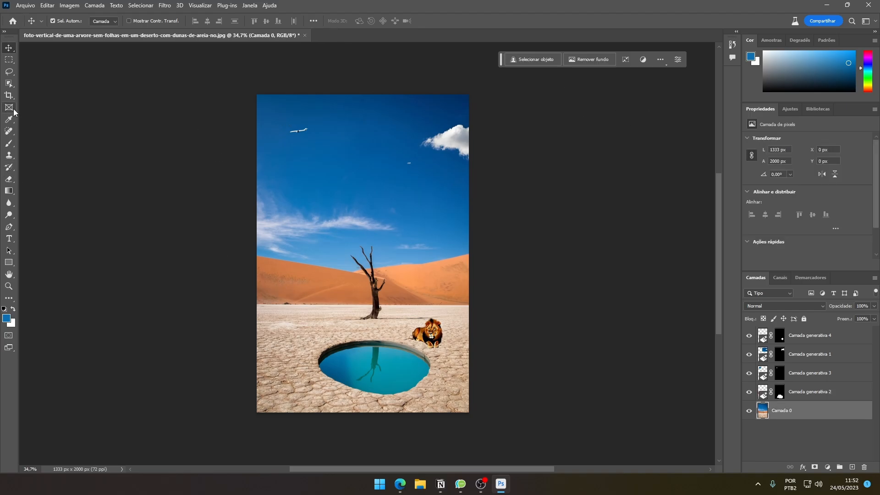
left_click(9, 94)
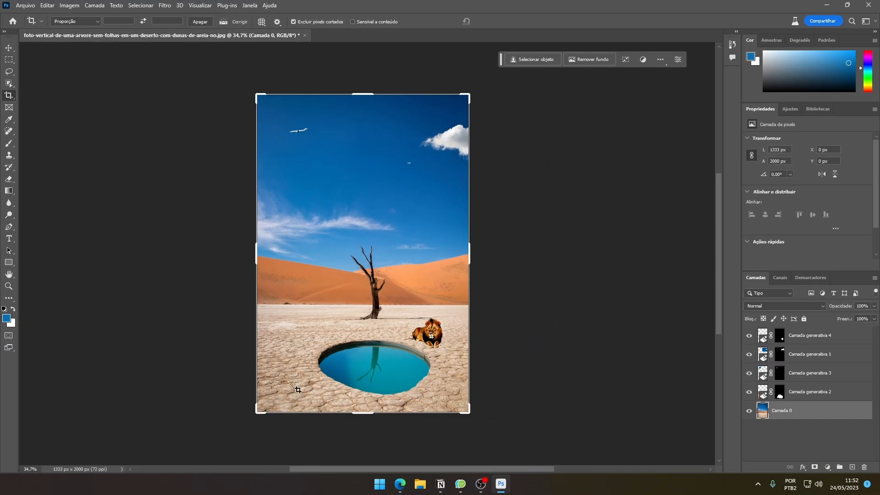
left_click_drag(256, 251, 45, 255)
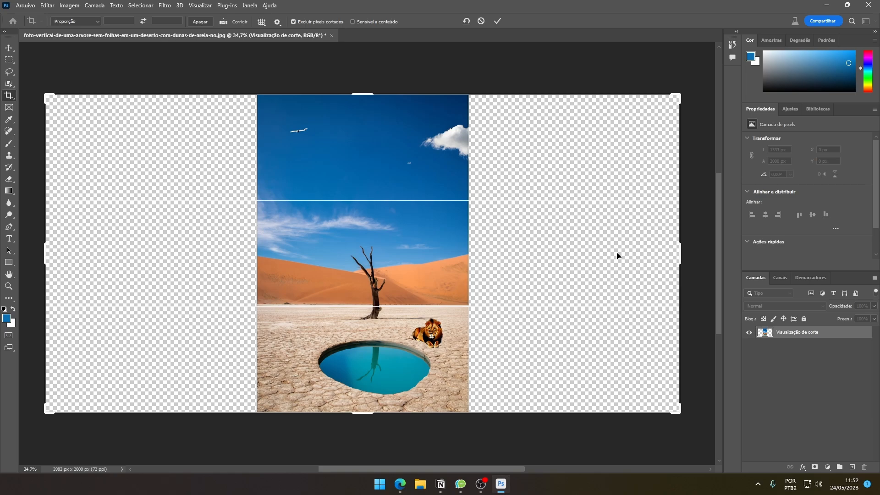
left_click(499, 21)
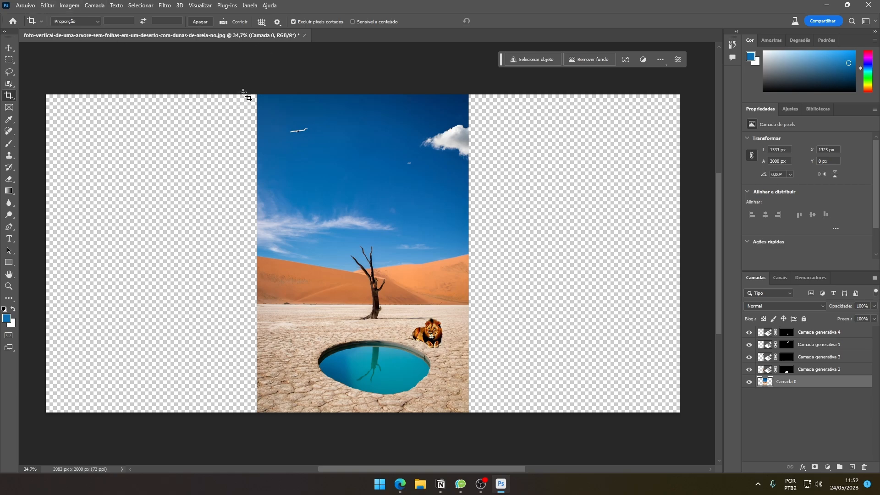
- Fill both blank side areas with Generative Fill, using an inverted rectangular marquee around the original photo and an empty prompt
left_click(7, 62)
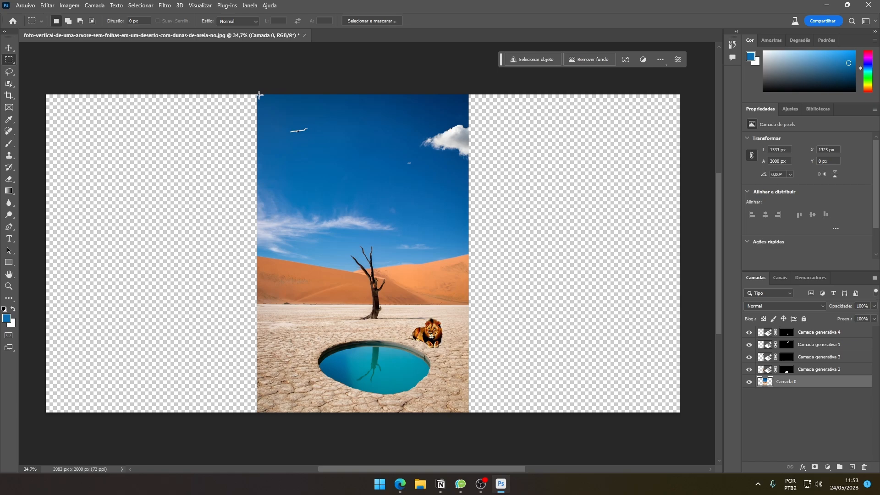
left_click_drag(258, 94, 466, 411)
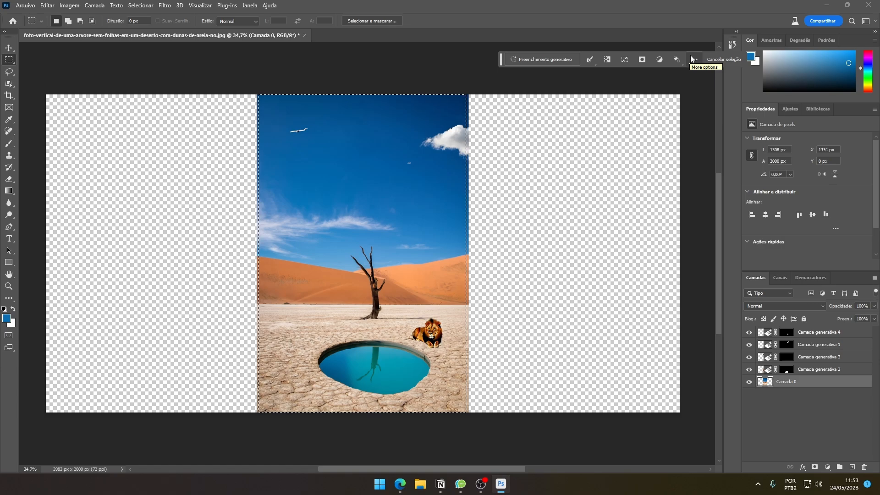
left_click(607, 60)
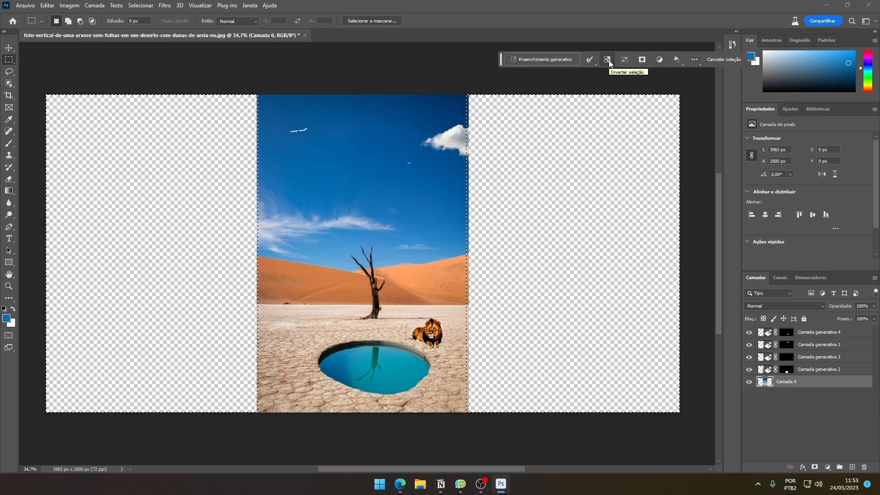
left_click(540, 61)
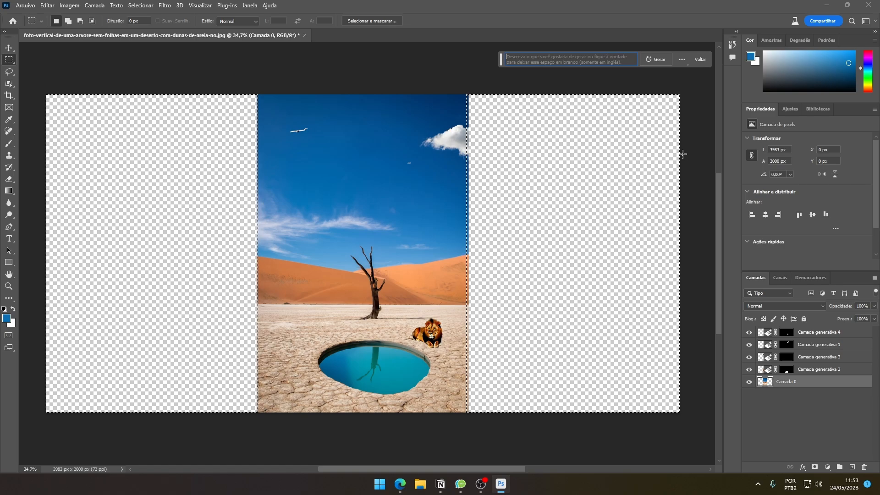
left_click(656, 61)
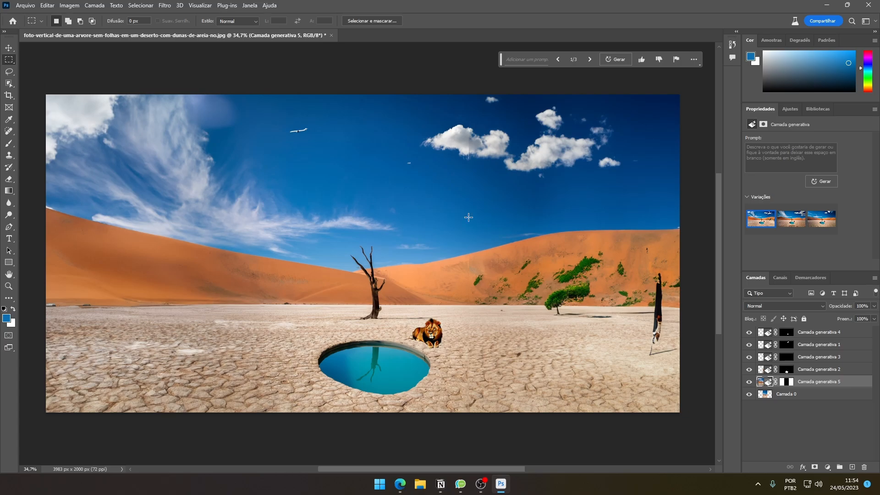
- Examine the first expanded background, checking the cloud join, the dune vegetation and the ground around the lion and pool
scroll(467, 146, "up", 7)
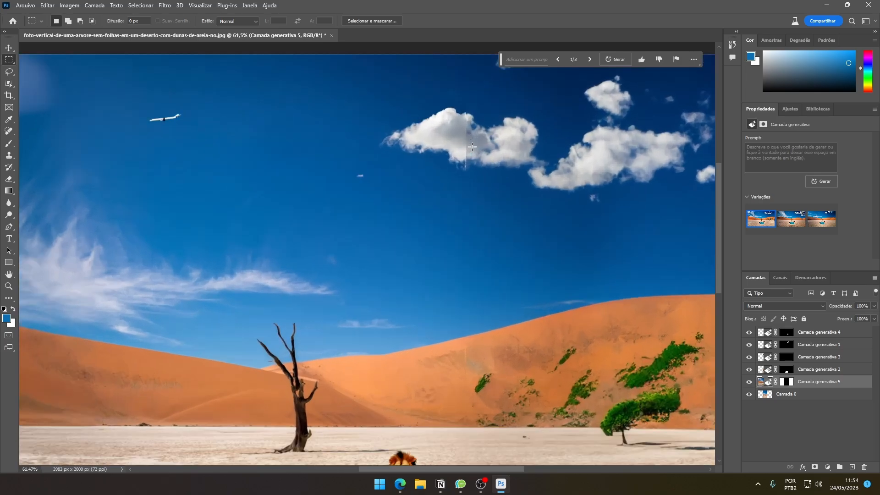
scroll(521, 185, "down", 4)
scroll(499, 211, "down", 4)
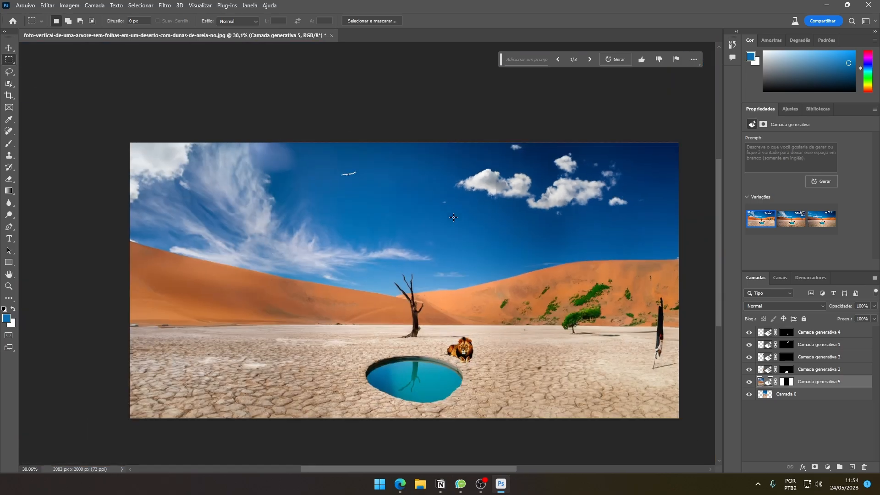
scroll(190, 258, "up", 3)
scroll(190, 258, "down", 3)
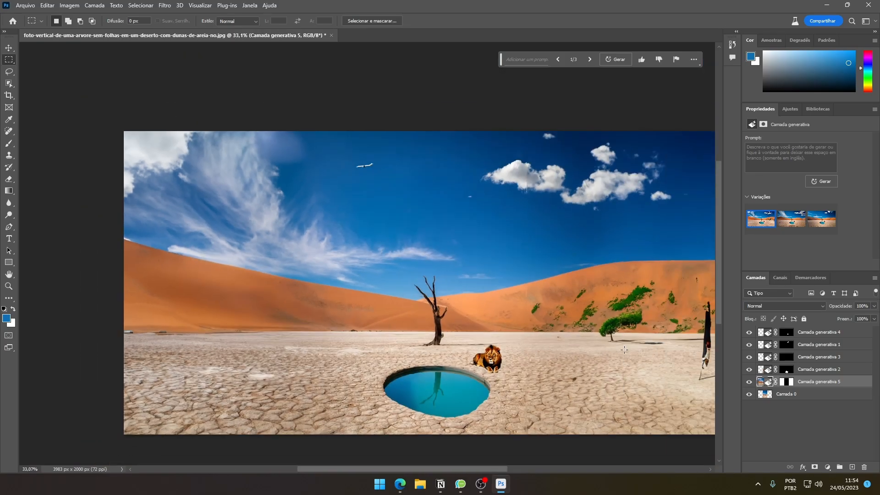
scroll(597, 331, "up", 4)
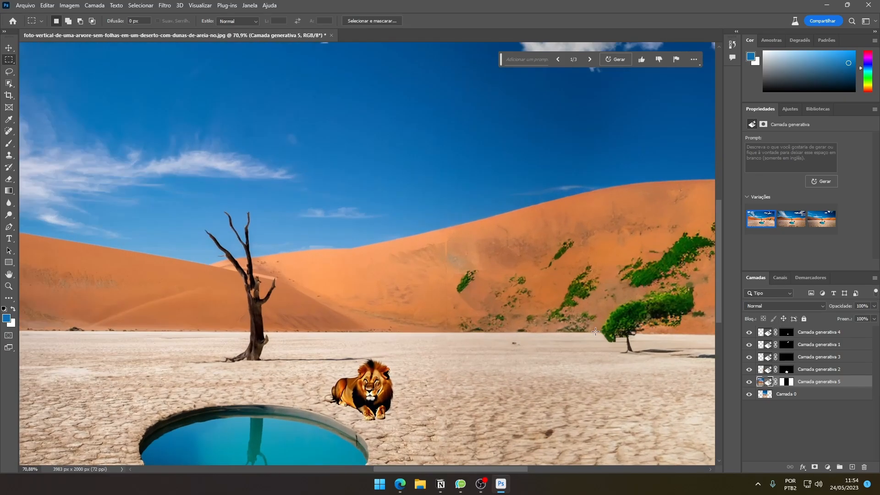
scroll(595, 331, "down", 3)
scroll(529, 331, "up", 4)
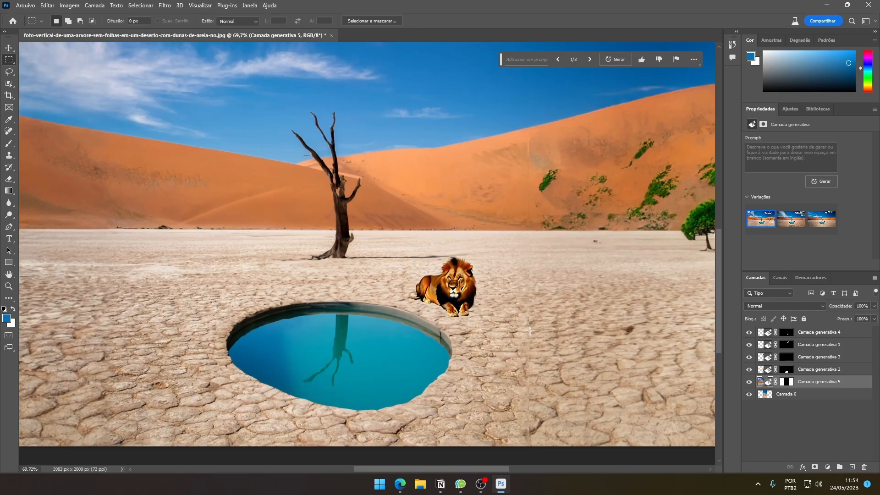
- Inspect the seam on the right of the original photo up close, along the dune, the sky and the clouds
scroll(453, 280, "up", 4)
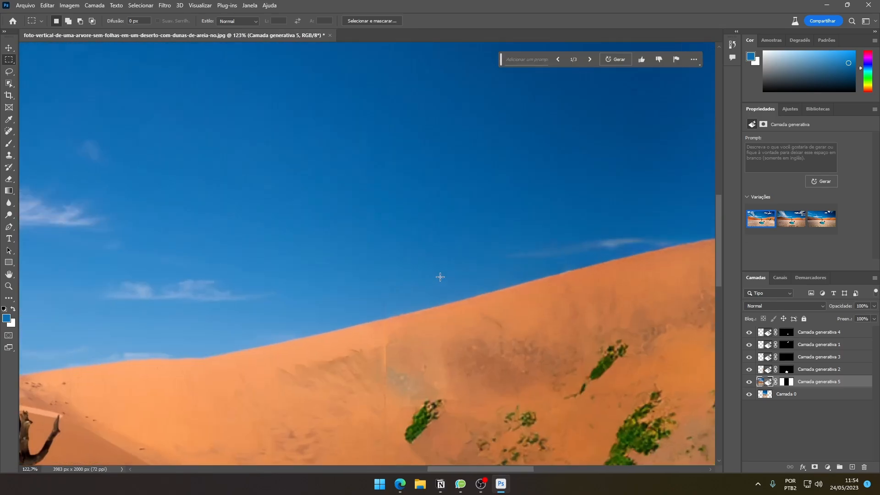
scroll(439, 276, "up", 4)
key("space")
left_click_drag(356, 267, 421, 404)
left_click_drag(339, 138, 389, 278)
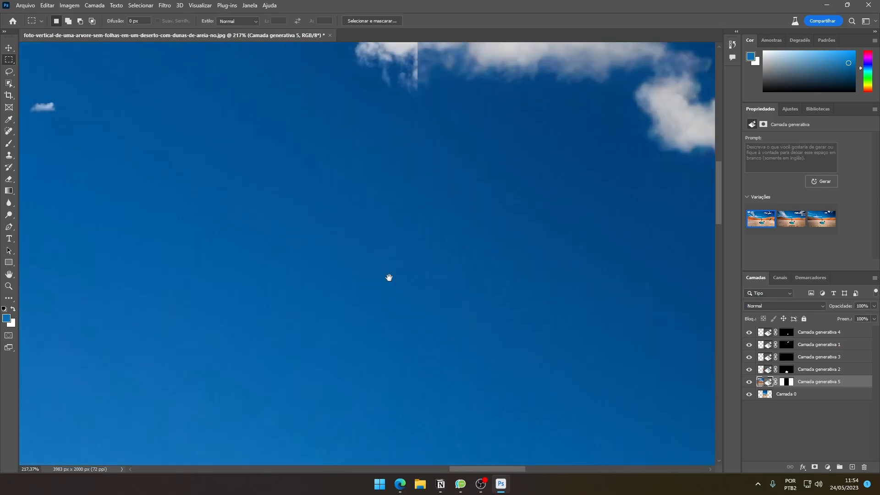
- Inspect the generated clouds and dune on the left extension, comparing them with the right side and the full panorama
scroll(442, 184, "down", 6)
key("space")
left_click_drag(268, 200, 521, 218)
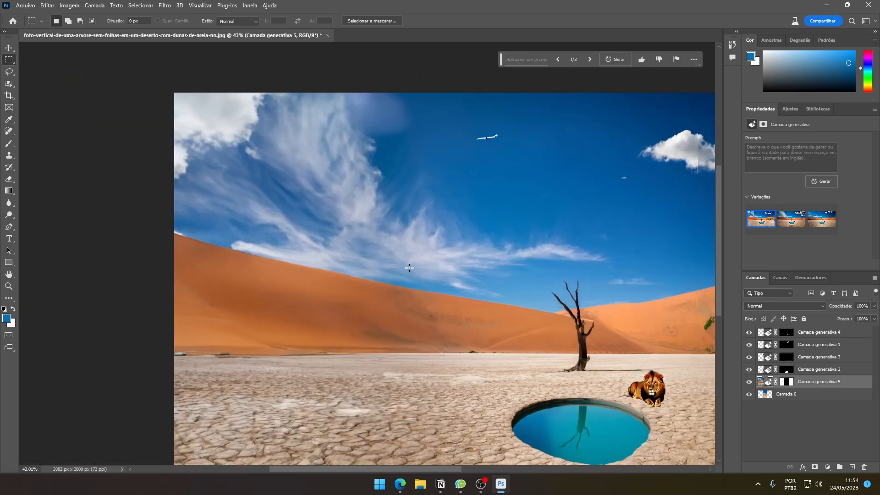
scroll(432, 210, "up", 5)
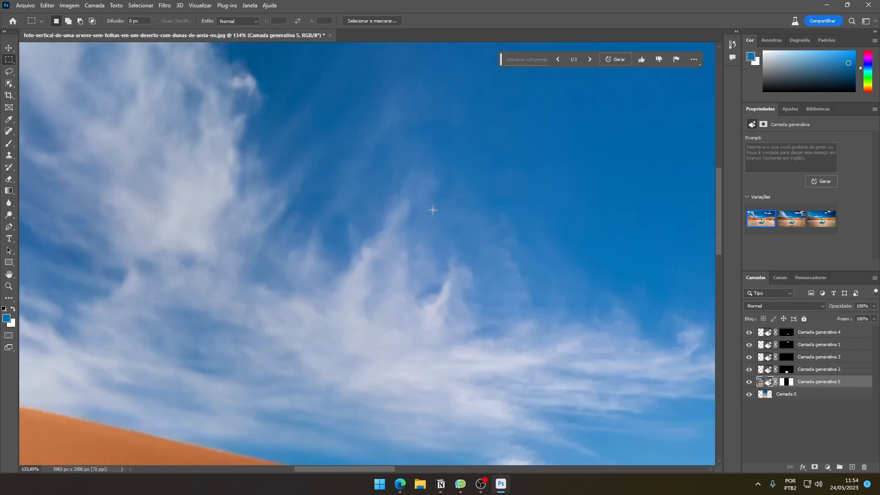
scroll(417, 250, "down", 2)
scroll(420, 253, "down", 4)
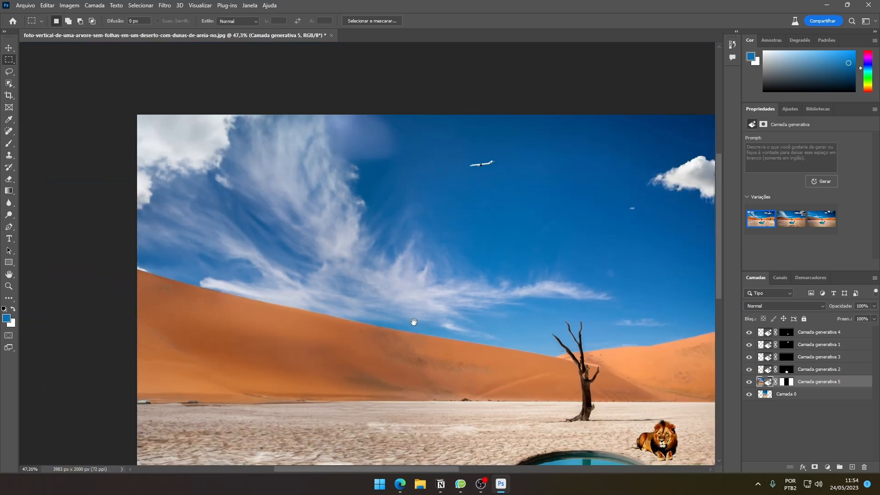
scroll(397, 235, "up", 2)
left_click_drag(656, 219, 369, 261)
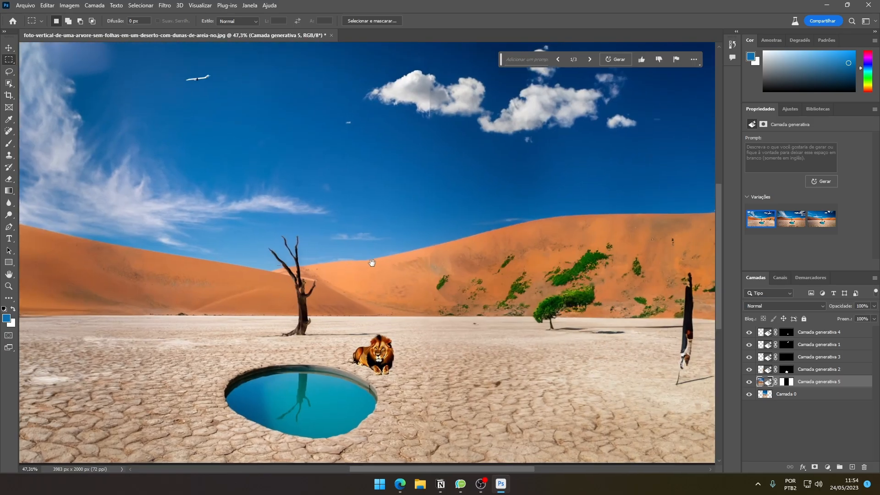
scroll(454, 250, "down", 2)
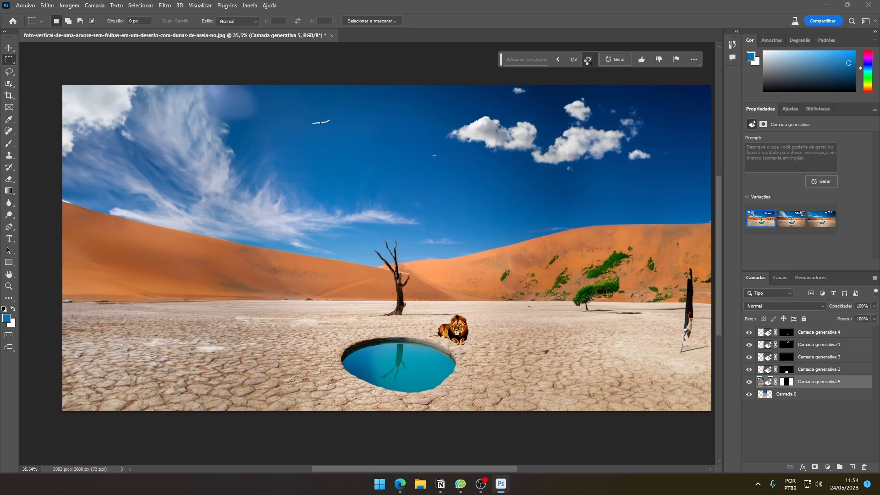
- Compare the first two variations of the expanded background and choose the second one
left_click(589, 60)
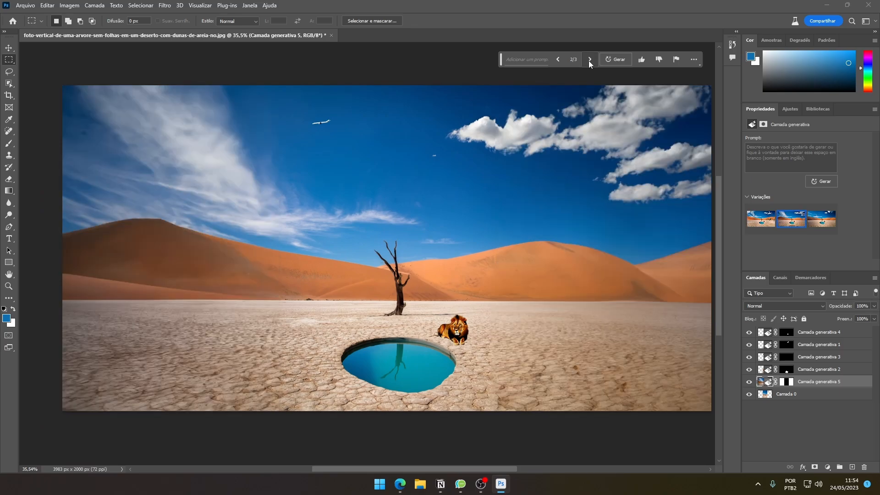
left_click(558, 59)
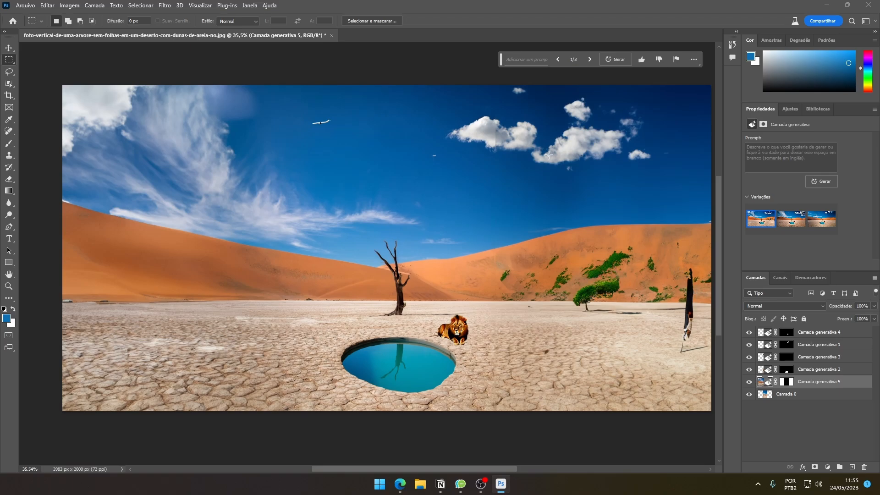
left_click(590, 59)
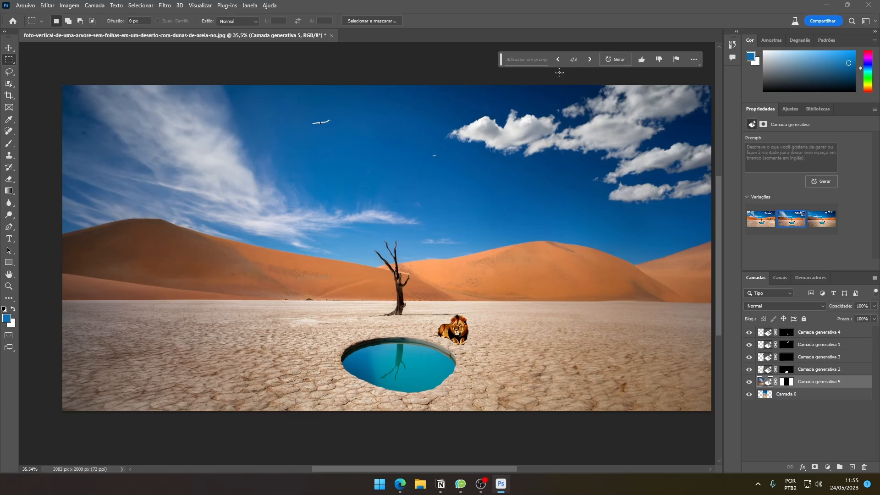
- Compare the third background variation with the second, return to the second, and inspect its cloud join and the full panorama
left_click(590, 59)
left_click(557, 59)
scroll(504, 145, "up", 5)
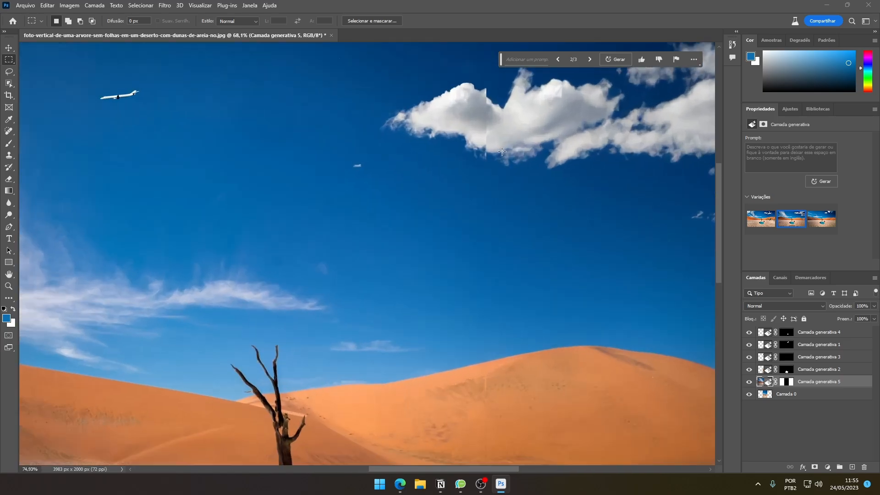
scroll(460, 239, "down", 5)
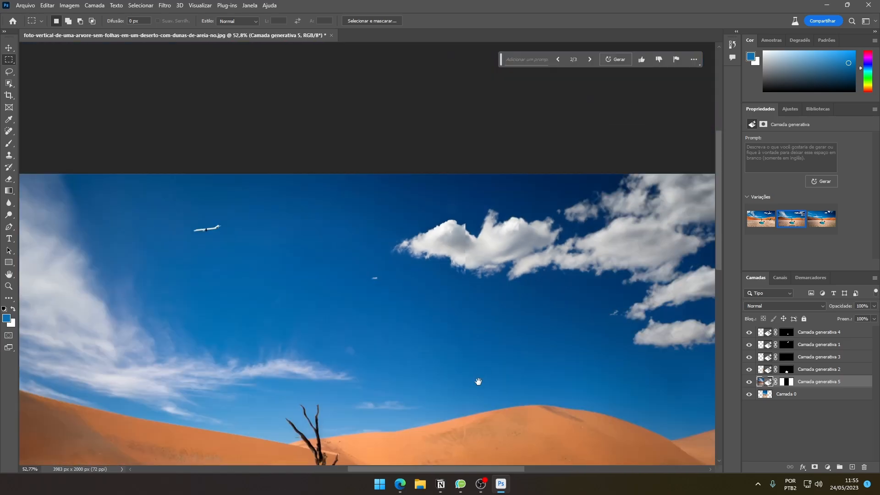
left_click_drag(478, 382, 468, 408)
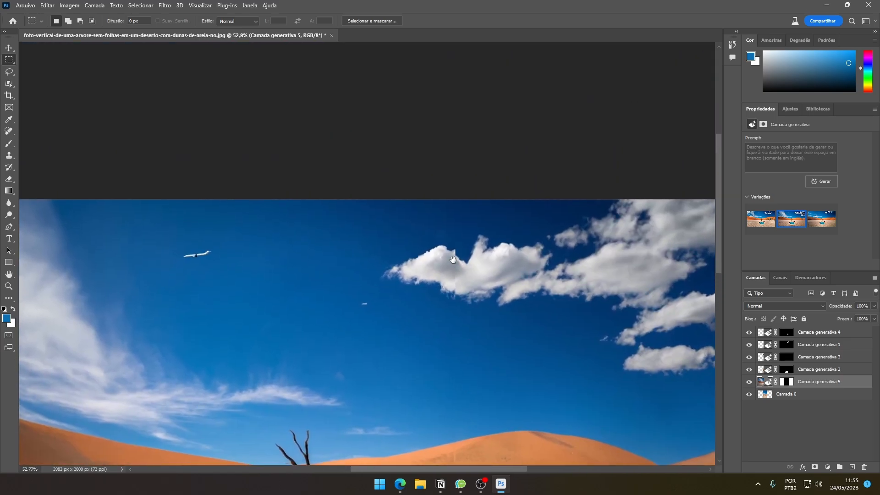
scroll(456, 270, "down", 3)
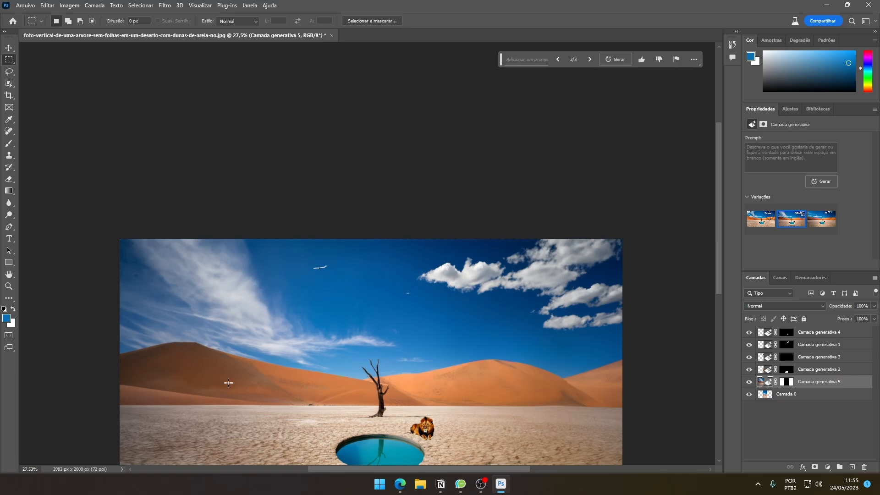
scroll(481, 256, "up", 2)
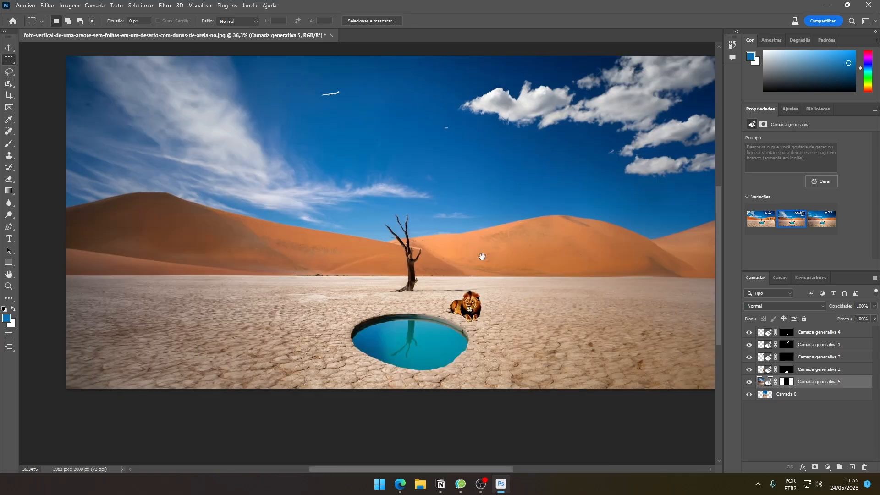
left_click_drag(482, 257, 461, 302)
scroll(460, 298, "down", 1)
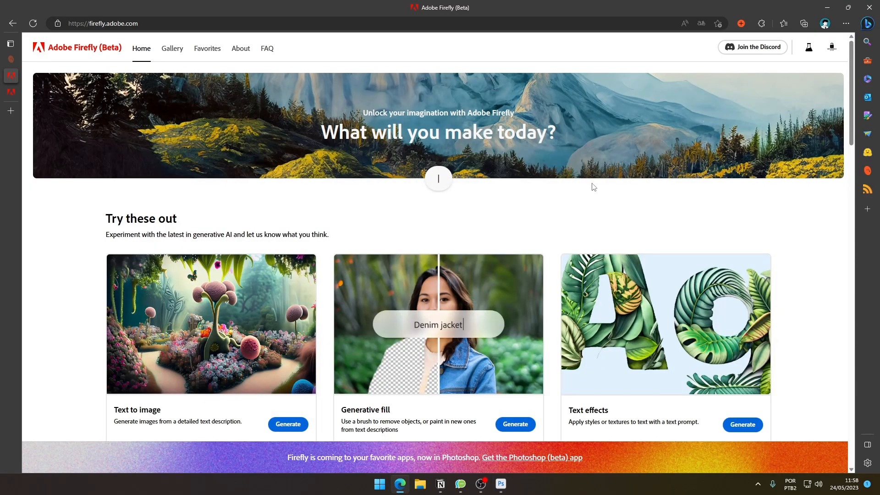
- Switch to the Adobe Firefly (Beta) site in the browser, browse its featured tools, and open Generative fill
scroll(757, 243, "down", 7)
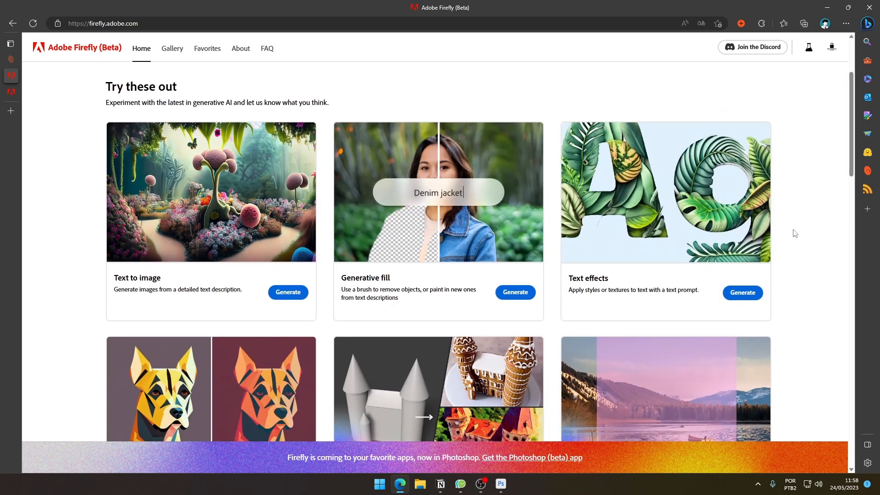
scroll(794, 232, "up", 4)
scroll(661, 256, "down", 8)
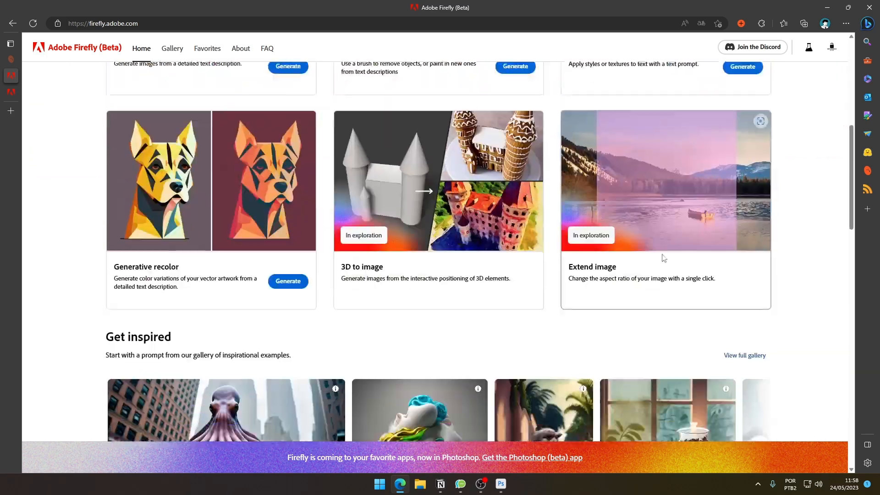
scroll(365, 259, "up", 10)
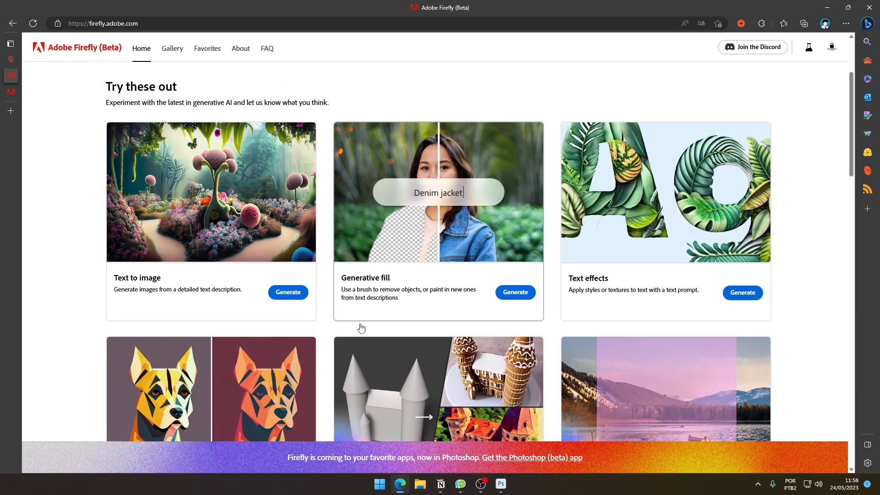
left_click(515, 292)
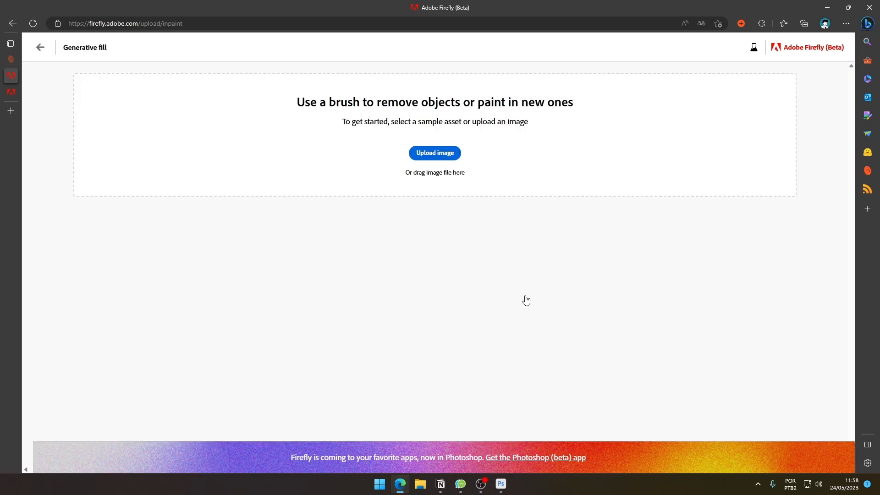
- Browse the Generative fill sample images and open the example of the woman in the orange jacket
scroll(612, 240, "down", 5)
scroll(733, 261, "up", 5)
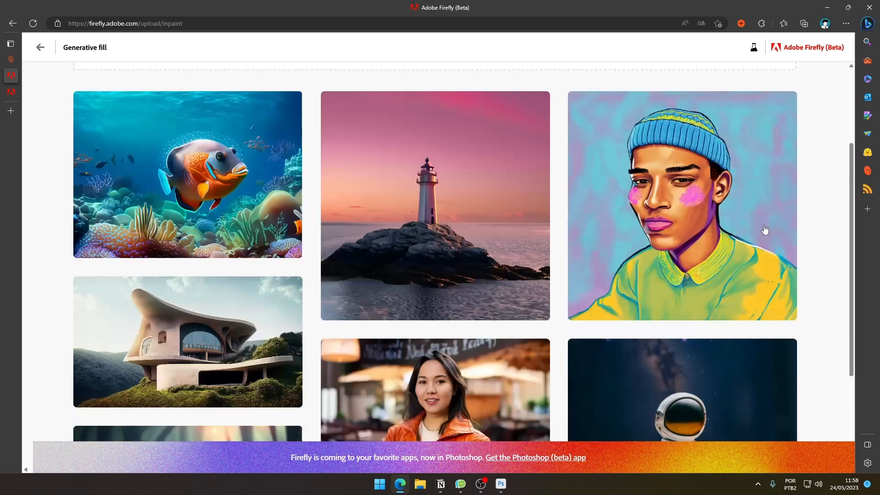
scroll(807, 224, "down", 5)
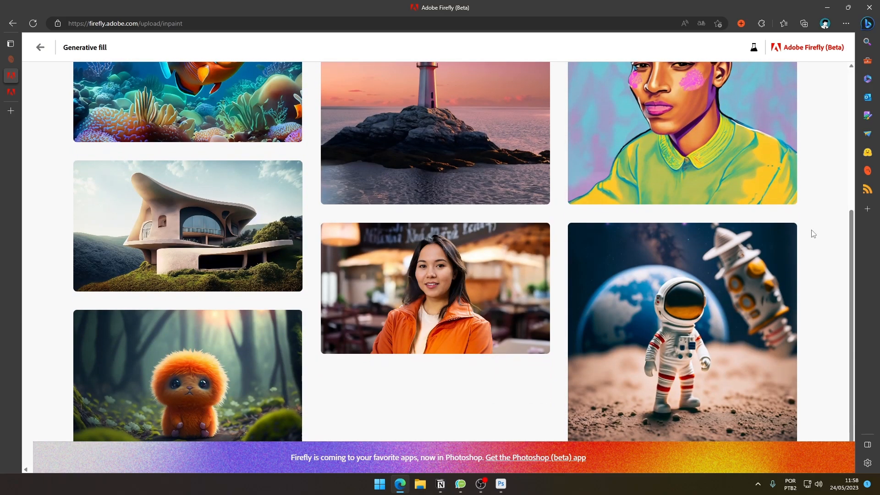
scroll(813, 233, "down", 1)
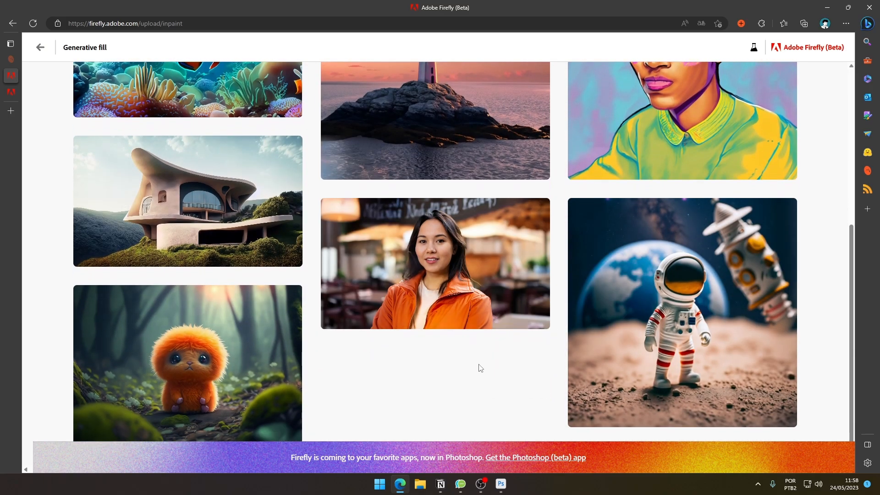
scroll(475, 384, "up", 6)
scroll(733, 156, "down", 6)
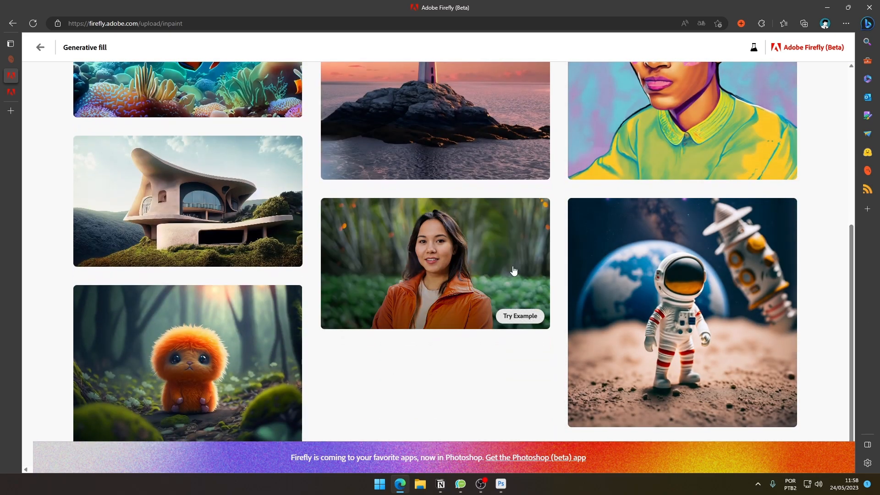
left_click(514, 270)
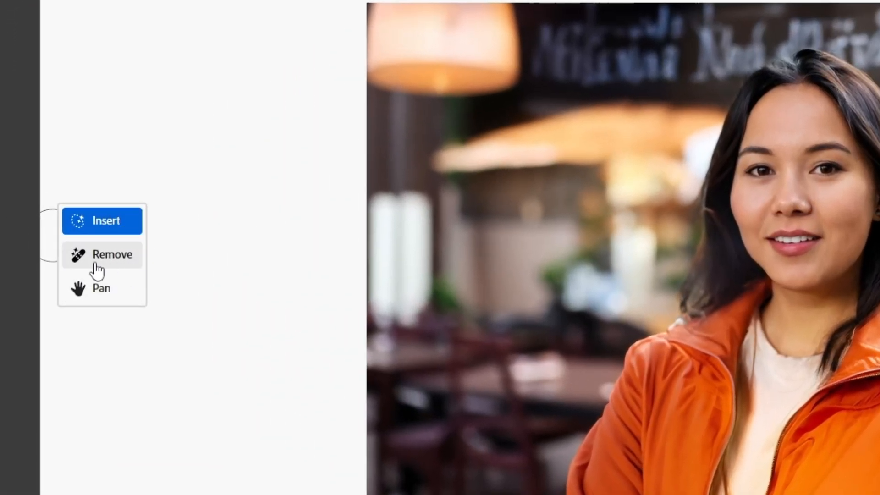
- Select the background behind the woman and replace it with a generated beach and sea, keeping the third variation
left_click(69, 256)
left_click(412, 415)
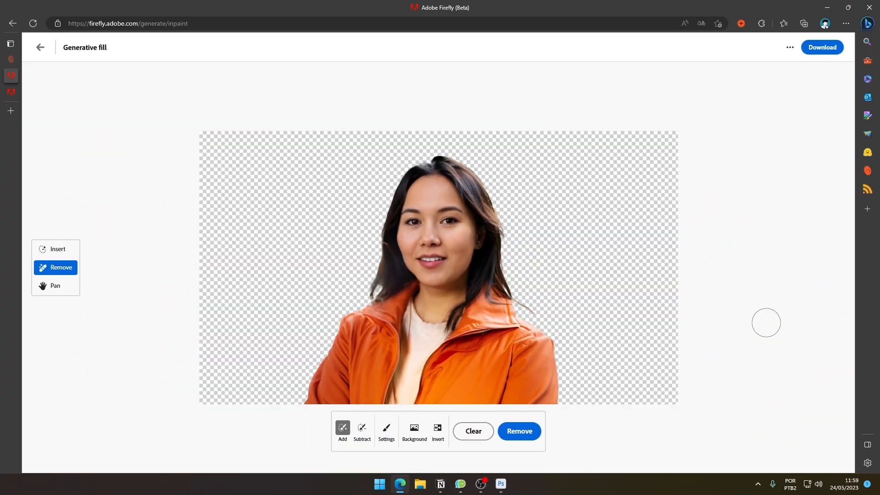
left_click(50, 250)
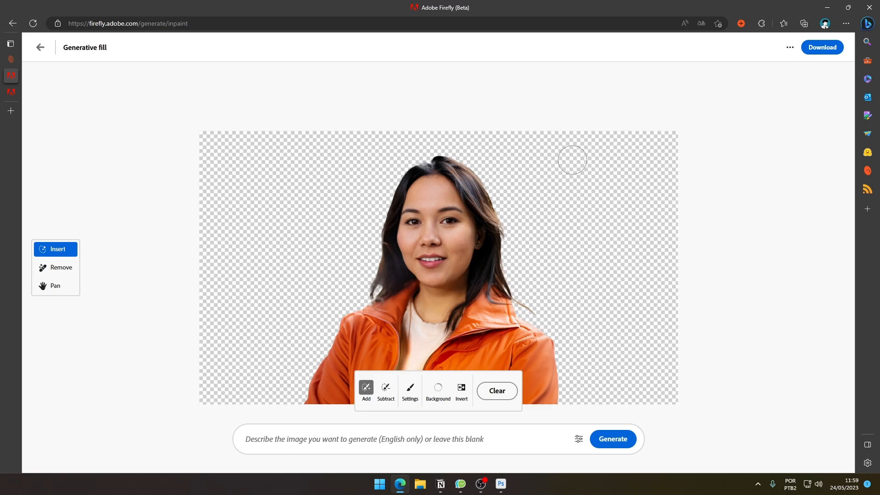
left_click(404, 444)
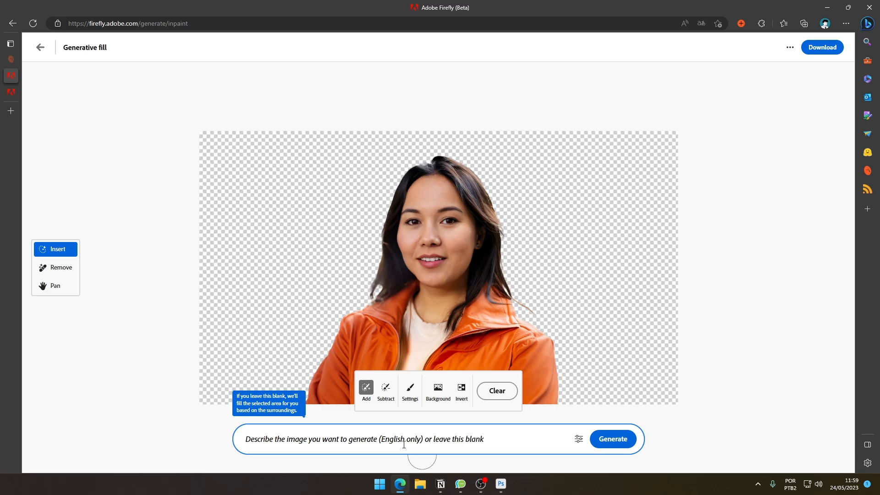
key("Return")
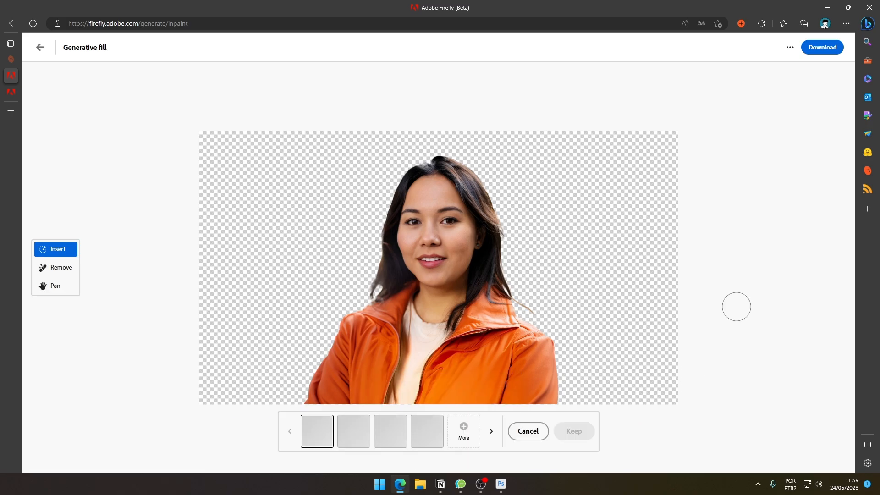
left_click(495, 435)
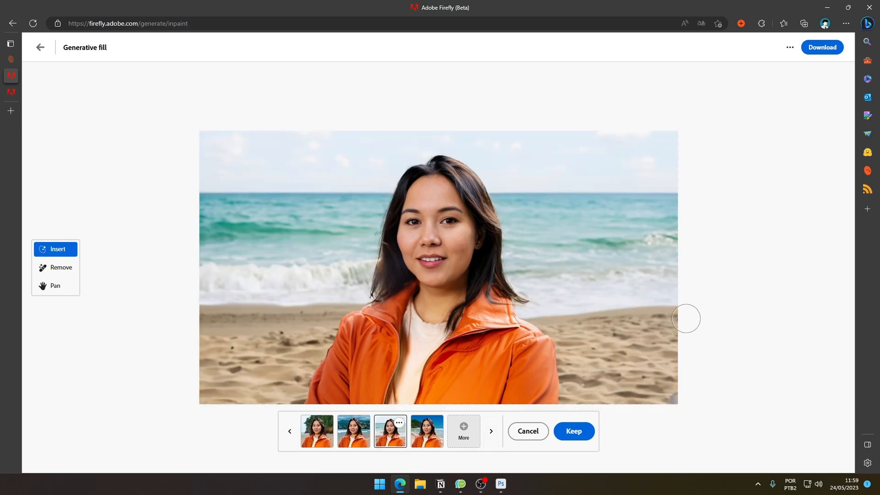
left_click(568, 433)
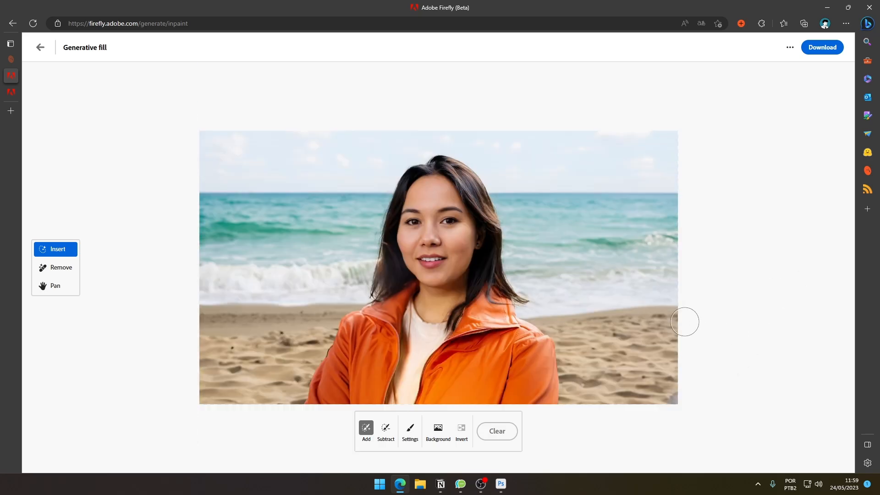
- With the brush size at 10%, mask a small patch of sand beside the woman's shoulder and generate a golden dog there
left_click(410, 432)
left_click_drag(408, 347, 384, 348)
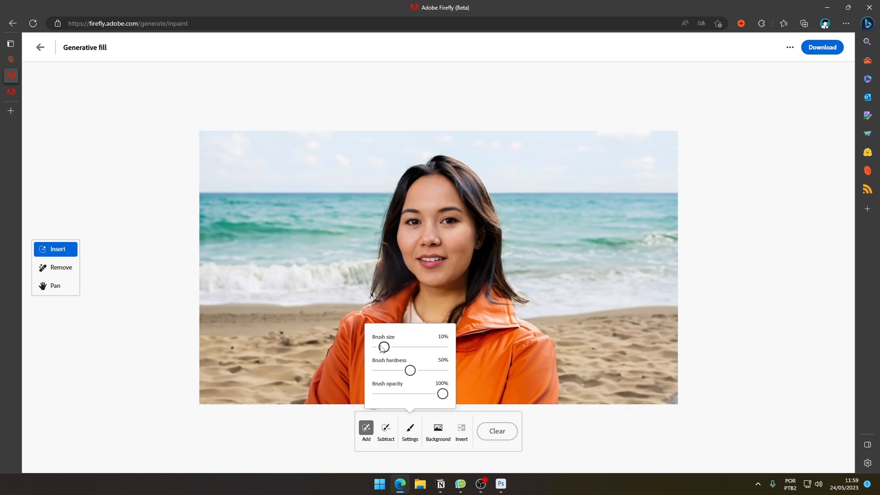
mouse_move(593, 322)
left_mouse_down()
mouse_move(620, 305)
mouse_move(641, 308)
mouse_move(651, 323)
mouse_move(624, 334)
mouse_move(603, 330)
mouse_move(607, 314)
mouse_move(634, 307)
mouse_move(644, 318)
mouse_move(615, 318)
left_mouse_up()
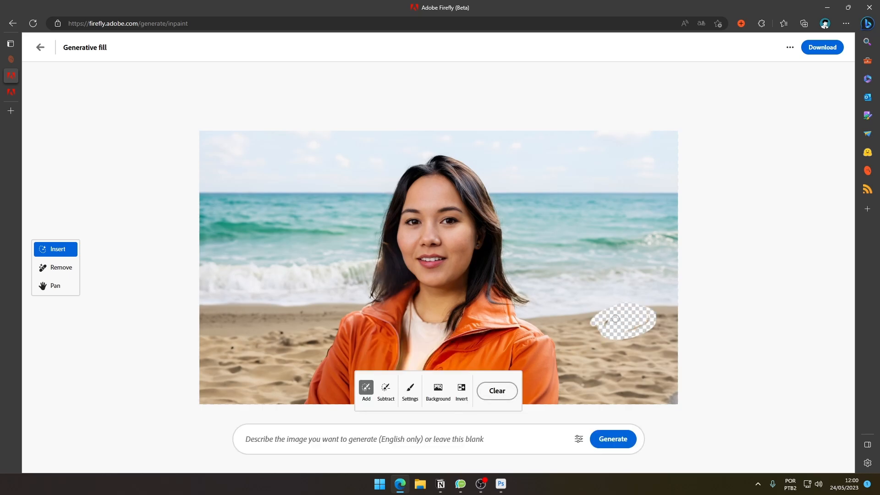
left_click(402, 438)
type("Golden")
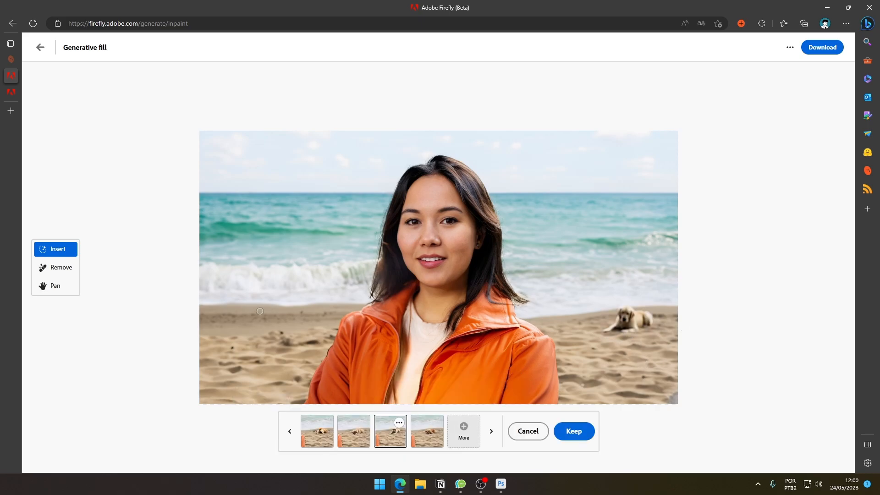
- Inspect the generated dog up close and within the whole beach photo, and keep the third variation
scroll(600, 306, "up", 5)
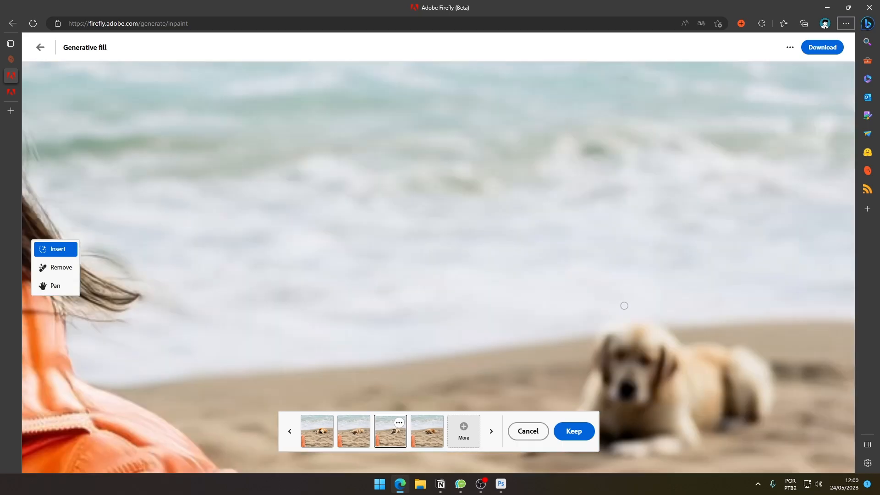
scroll(623, 306, "down", 5)
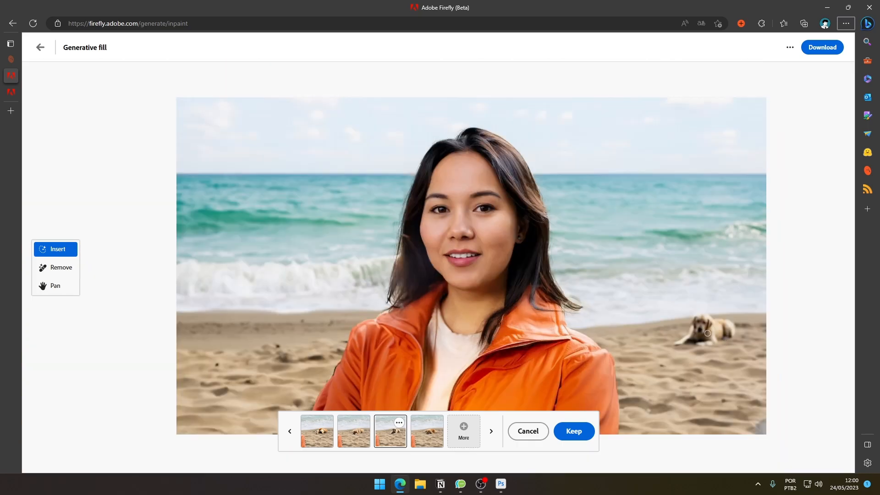
scroll(673, 264, "down", 3)
scroll(669, 267, "up", 2)
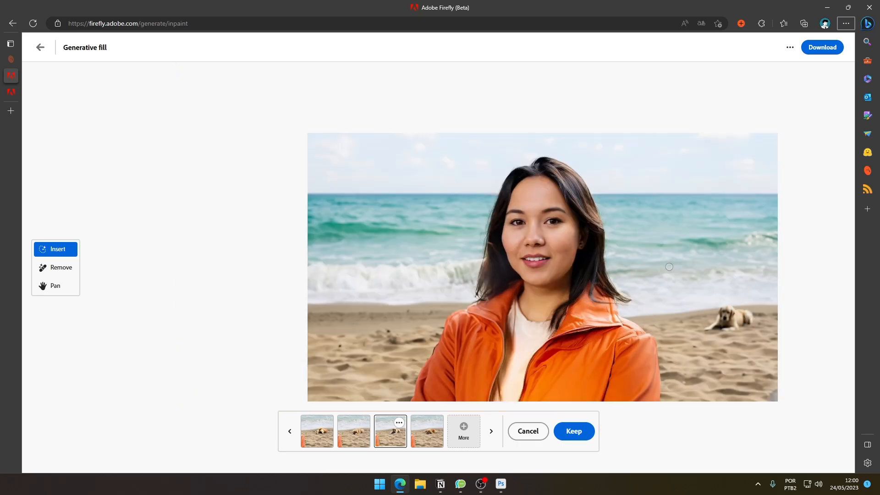
scroll(669, 267, "up", 2)
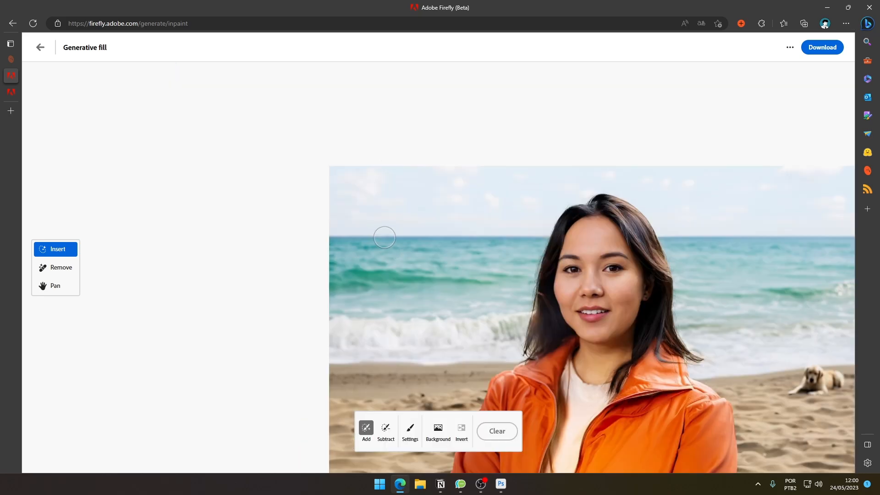
- Mask a short strip along the sea horizon on the other side of the woman and generate "a cargo ship" in it
left_click_drag(383, 236, 419, 238)
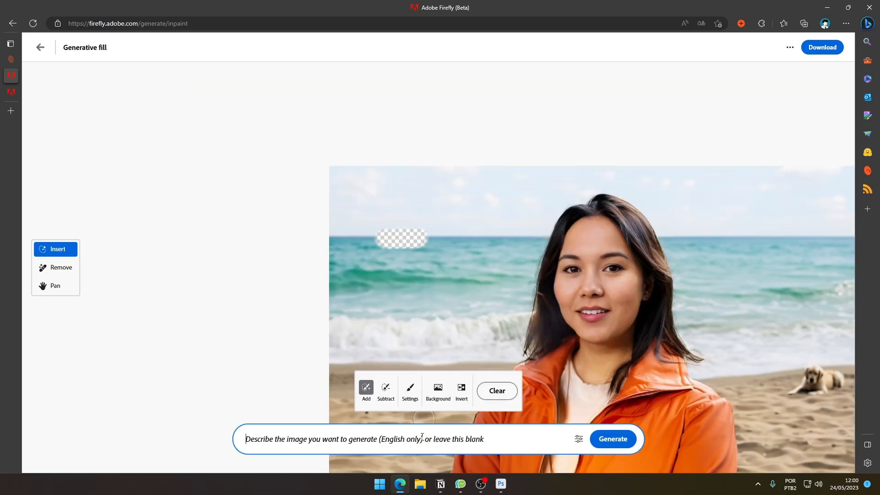
type("a cargo ship")
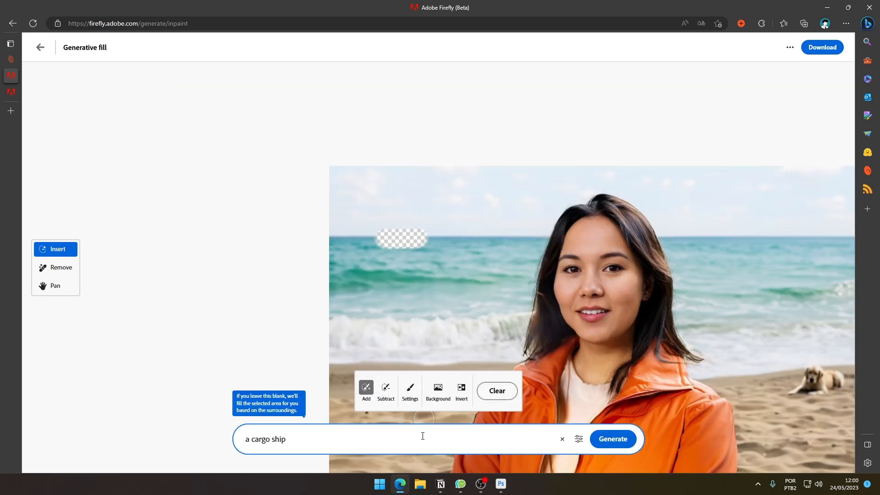
key("Return")
- Compare the cargo ship variations against the whole image and keep the fourth one
scroll(666, 316, "down", 3)
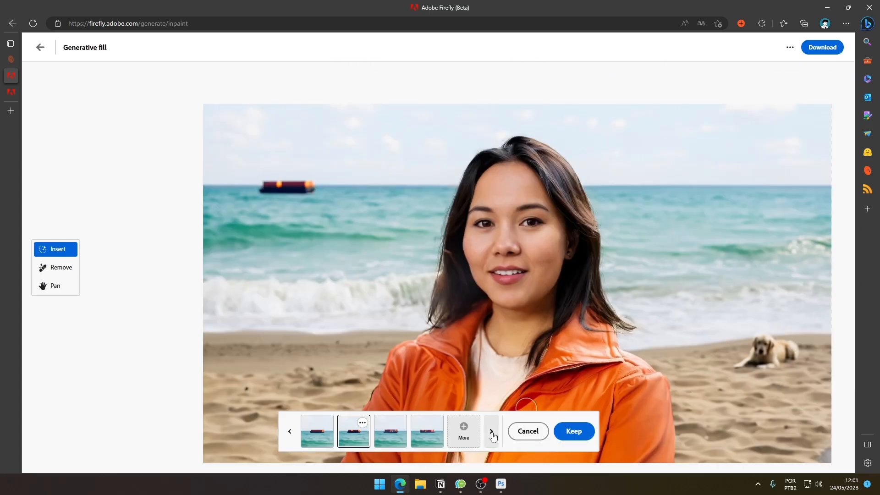
left_click(427, 431)
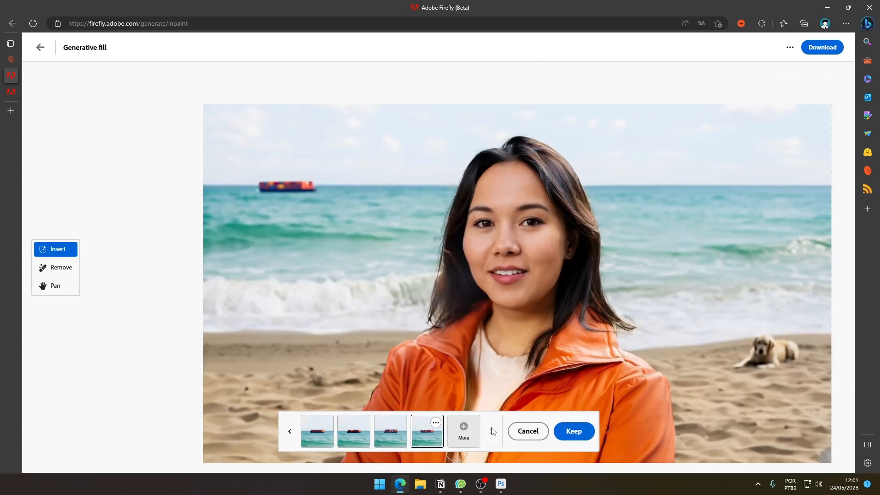
left_click(290, 430)
left_click(290, 431)
left_click(290, 431)
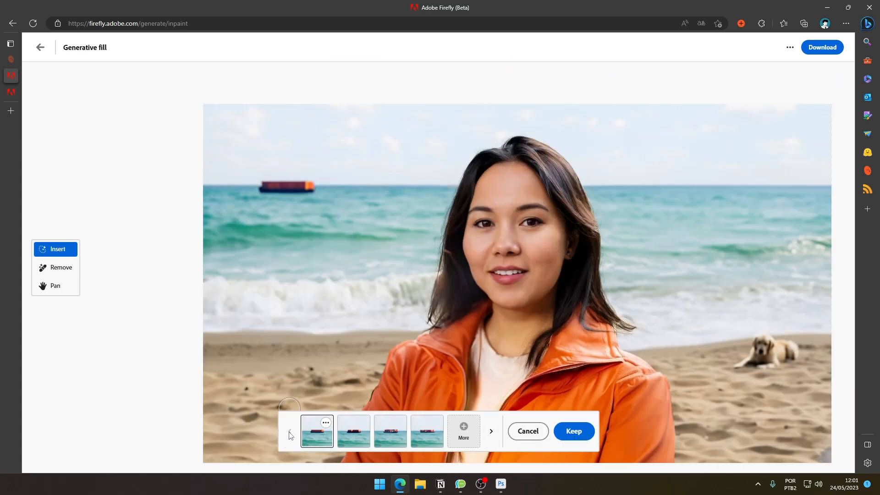
left_click(427, 430)
scroll(612, 256, "down", 3)
scroll(612, 255, "down", 3, "ctrl")
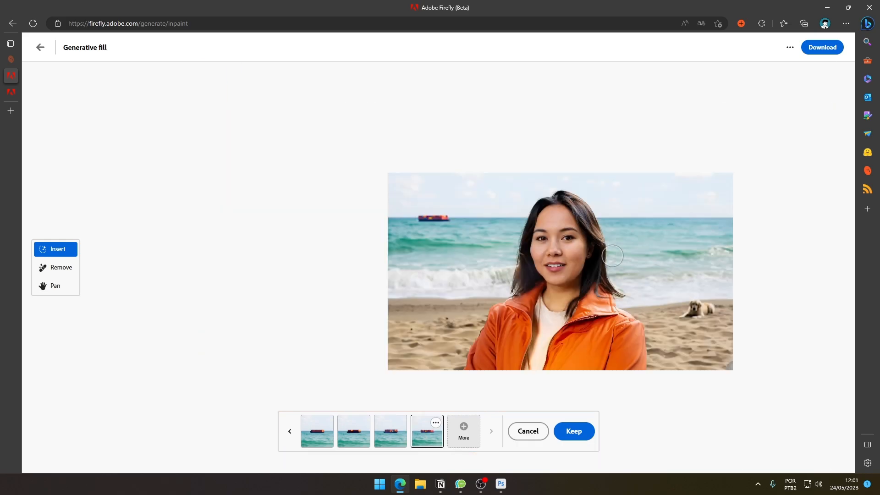
left_click(579, 430)
scroll(675, 273, "up", 3)
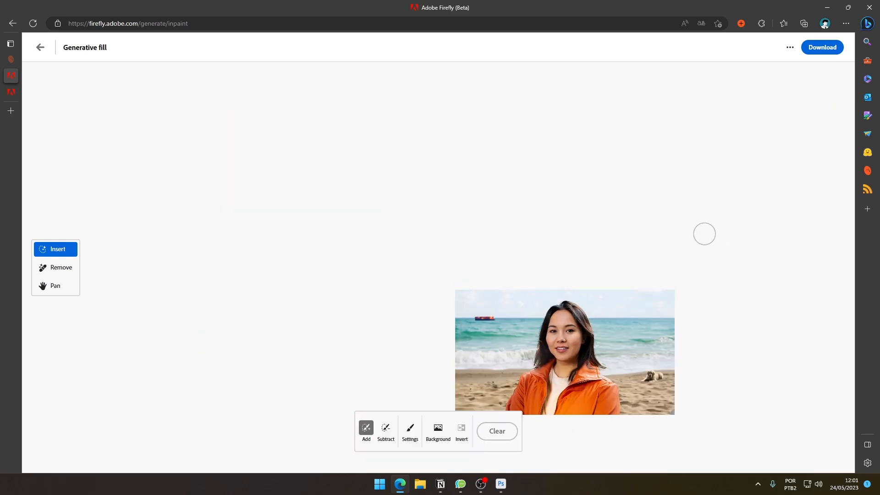
scroll(637, 310, "down", 1)
key("alt")
scroll(626, 310, "up", 1, "alt")
scroll(624, 310, "down", 1, "alt")
scroll(615, 273, "up", 3, "ctrl")
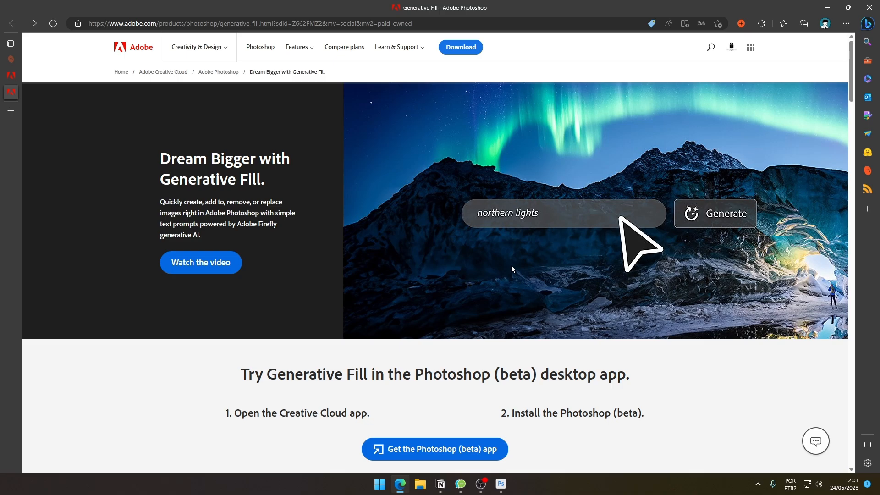
- Review Adobe's Generative Fill product page, covering the Photoshop (beta) installation steps, feature descriptions and commercial-use information, and return to its beginning
scroll(707, 370, "down", 10)
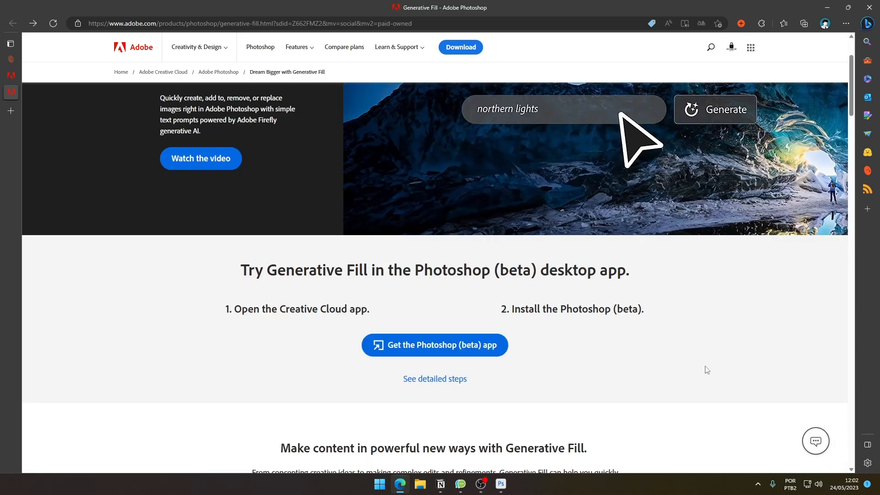
scroll(694, 370, "up", 1)
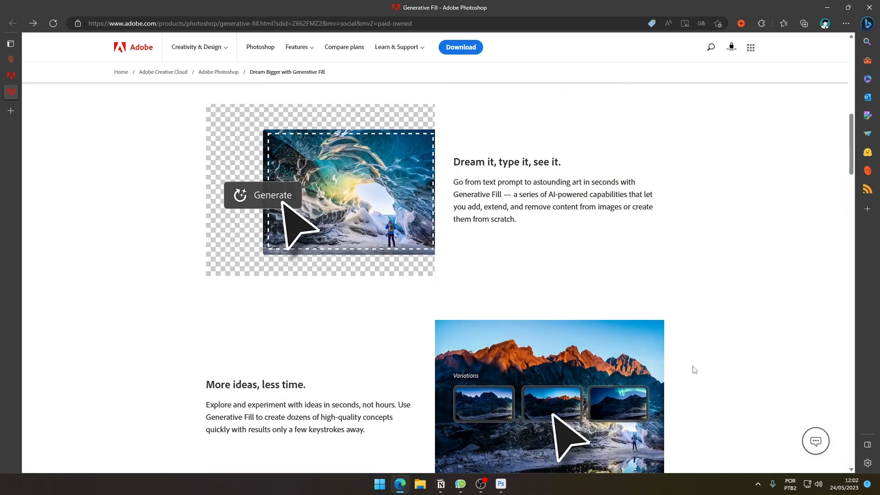
scroll(694, 370, "down", 7)
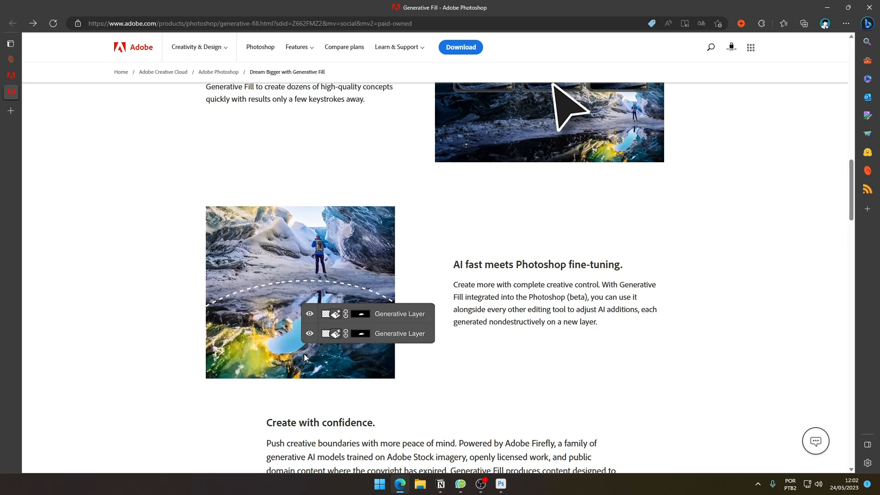
scroll(660, 297, "down", 4)
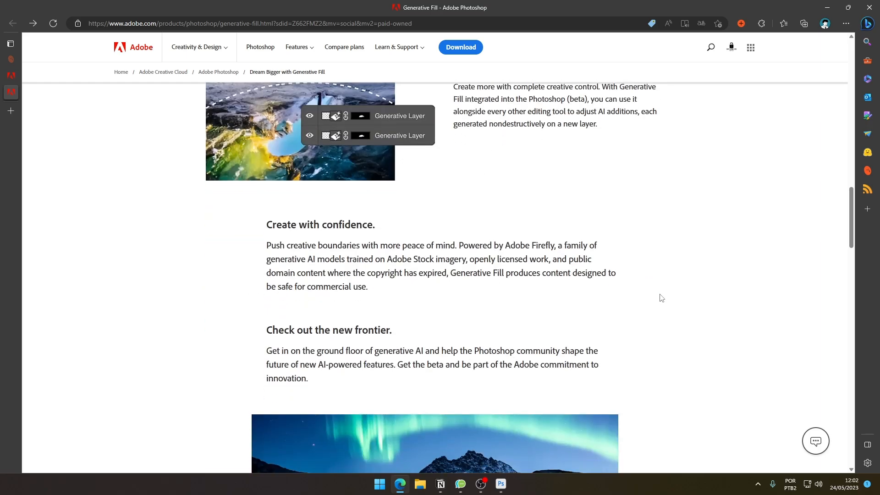
scroll(661, 298, "up", 4)
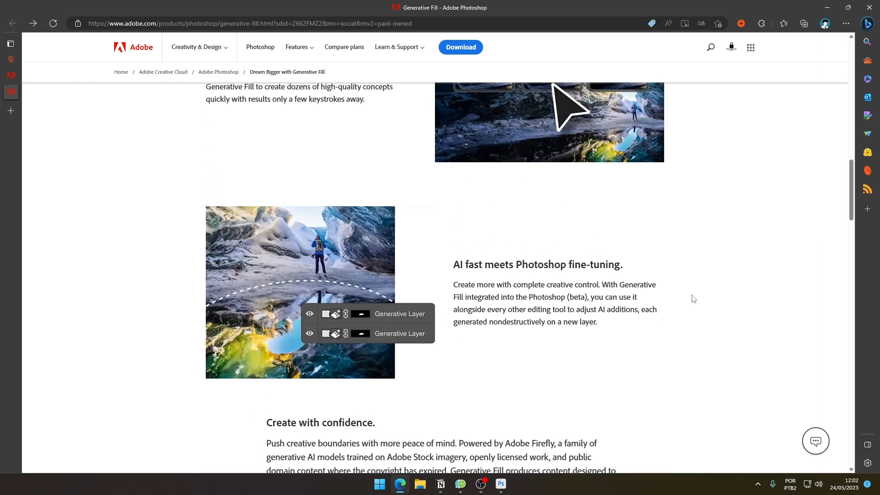
scroll(709, 293, "down", 10)
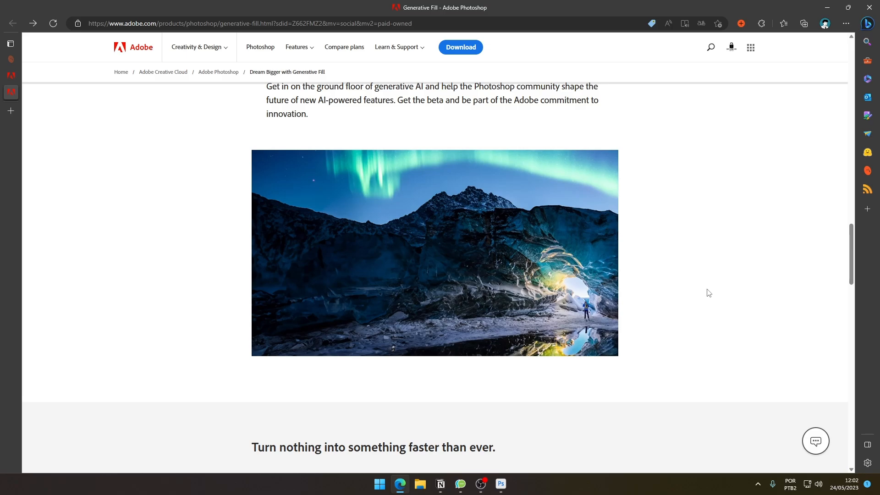
scroll(709, 293, "down", 10)
scroll(709, 293, "up", 11)
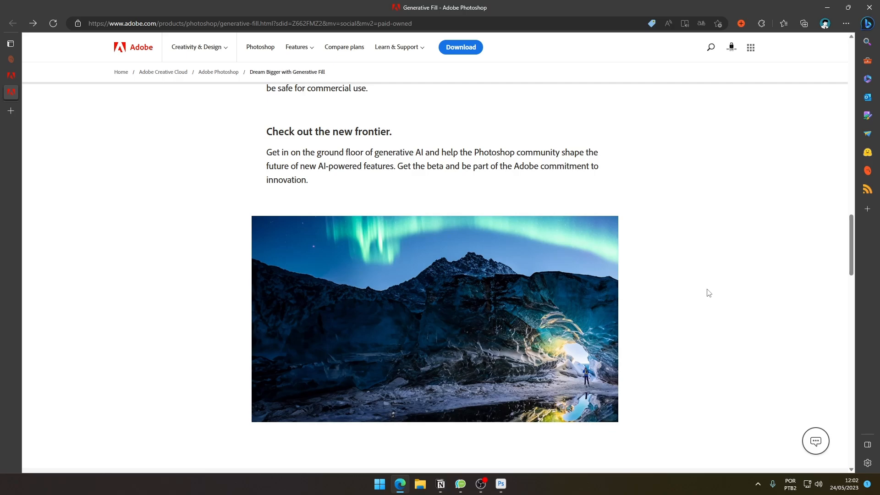
scroll(708, 292, "up", 10)
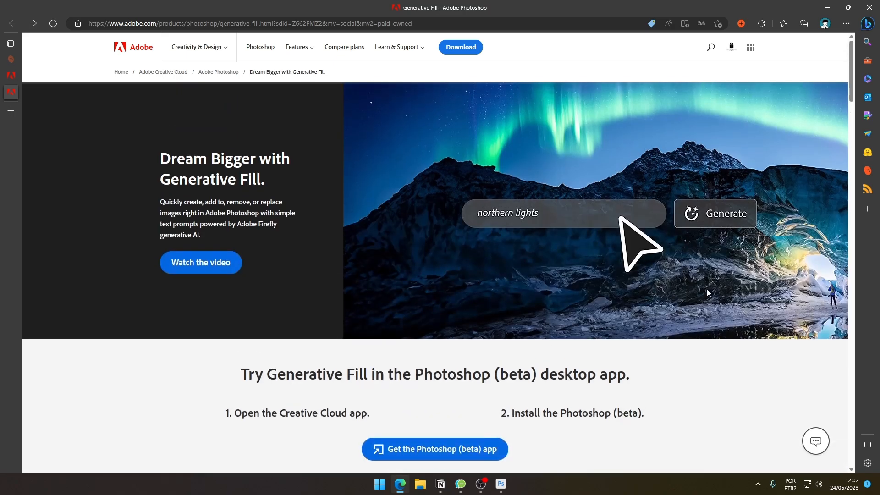